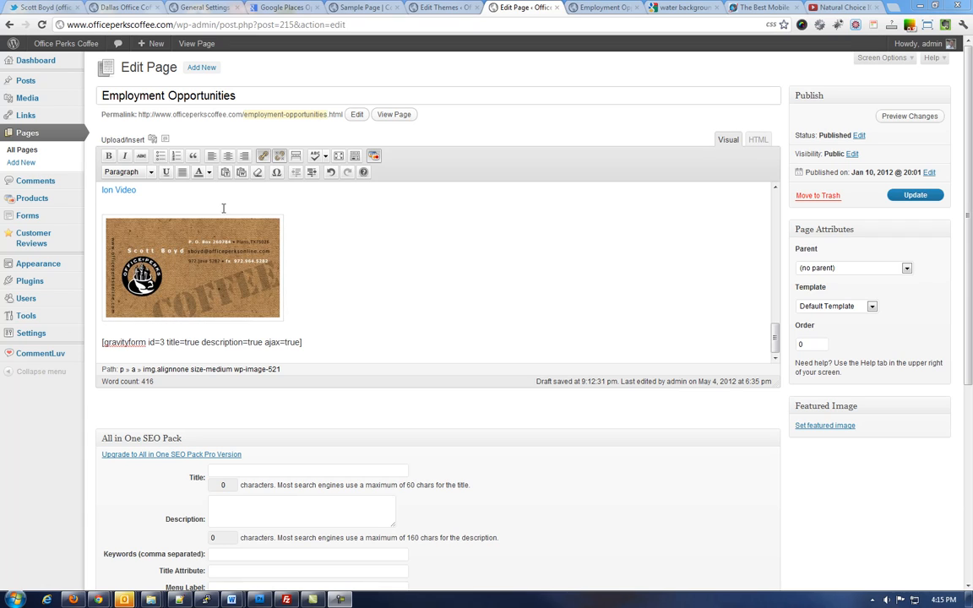
Step: Leave the Employment Opportunities page editor without saving and open the admin page for managing navigation menus
left_click(118, 217)
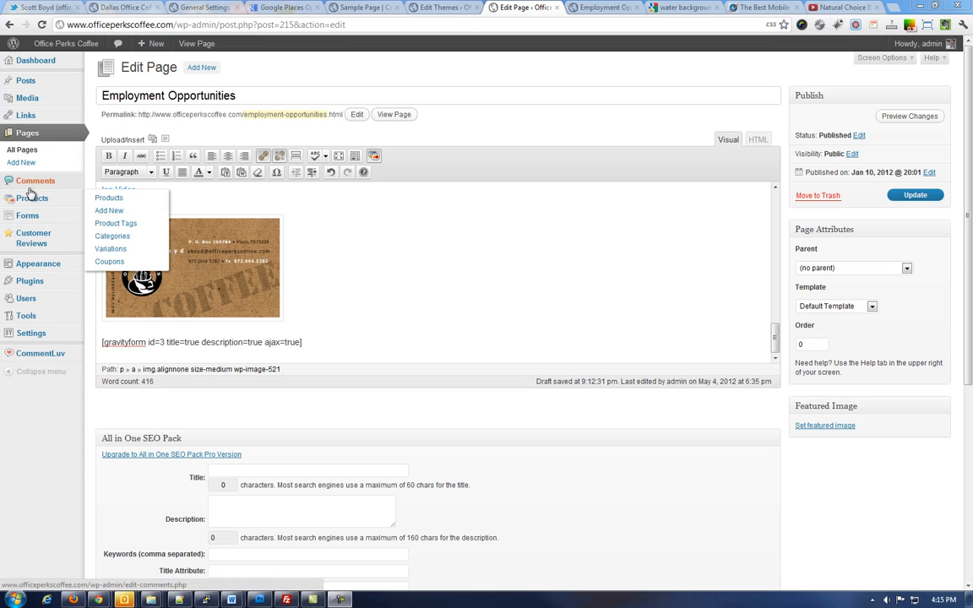
mouse_move(43, 262)
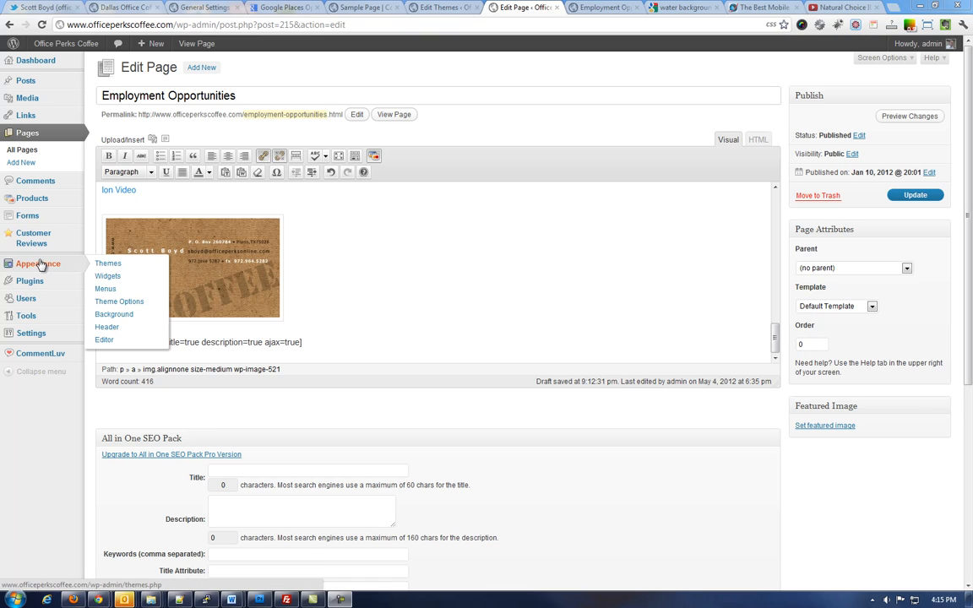
left_click(103, 289)
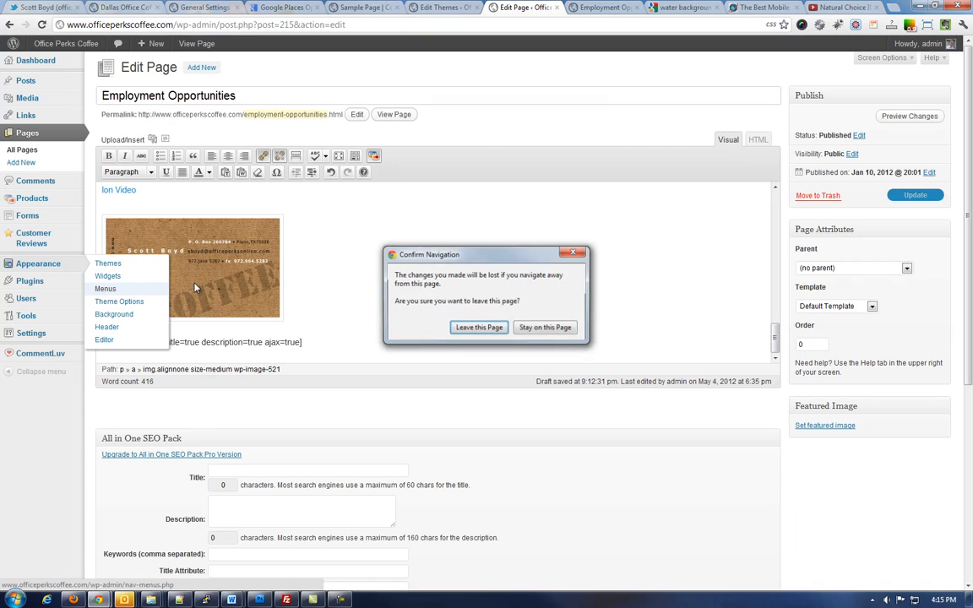
left_click(501, 328)
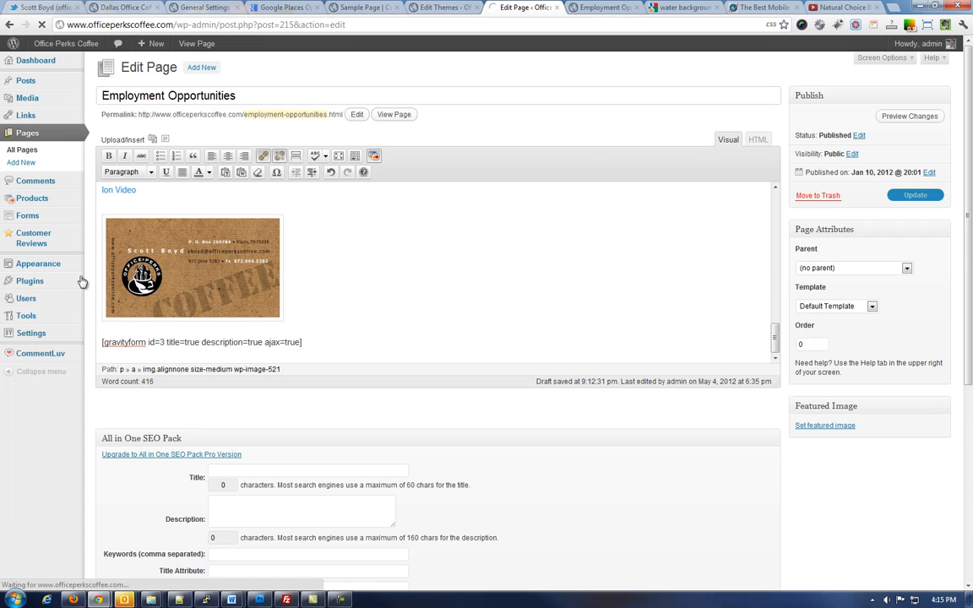
mouse_move(73, 290)
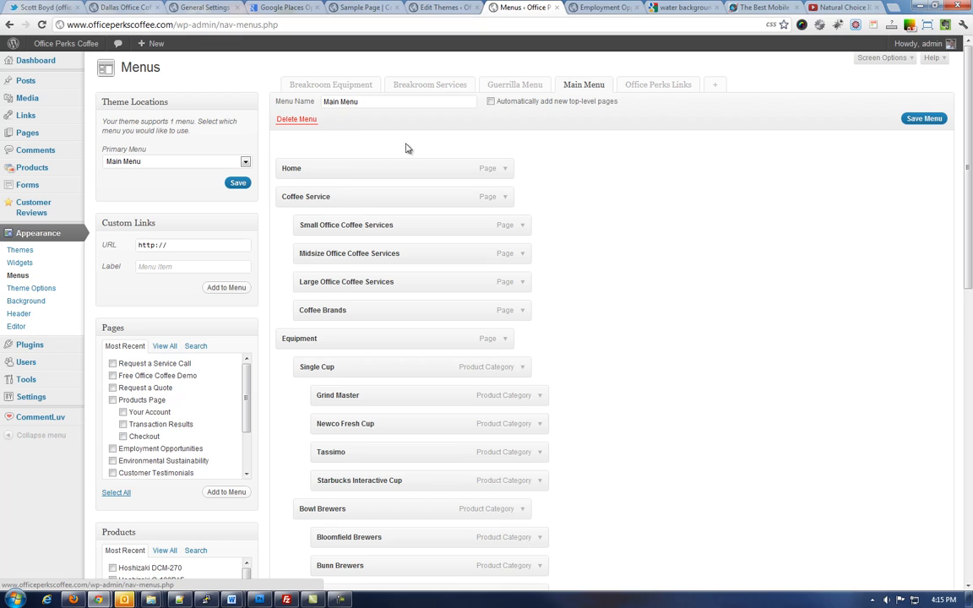
Step: Examine the Coffee Service and Equipment submenus on the live Employment Opportunities page, closing the inspector pane
left_click(594, 15)
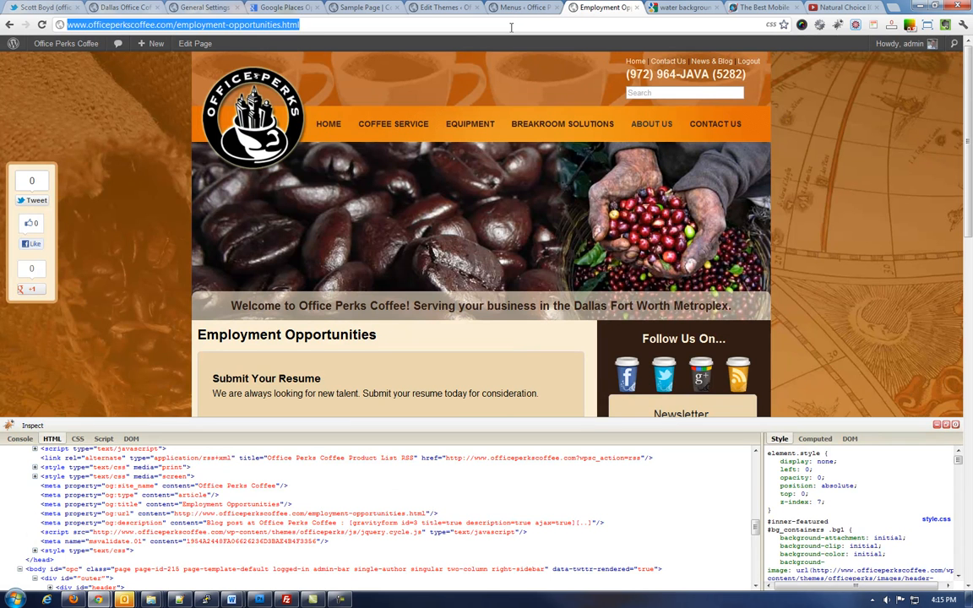
left_click(955, 427)
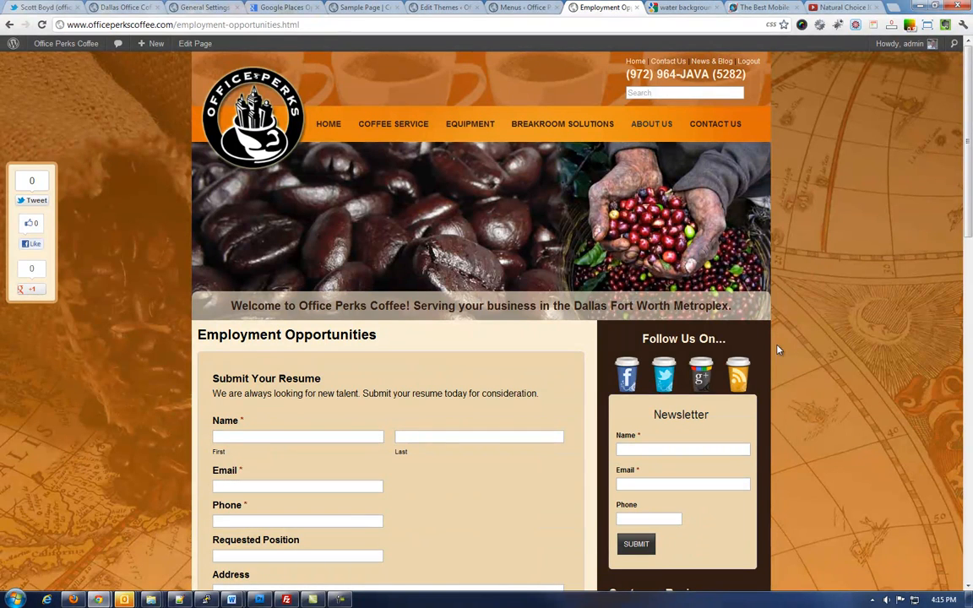
mouse_move(390, 129)
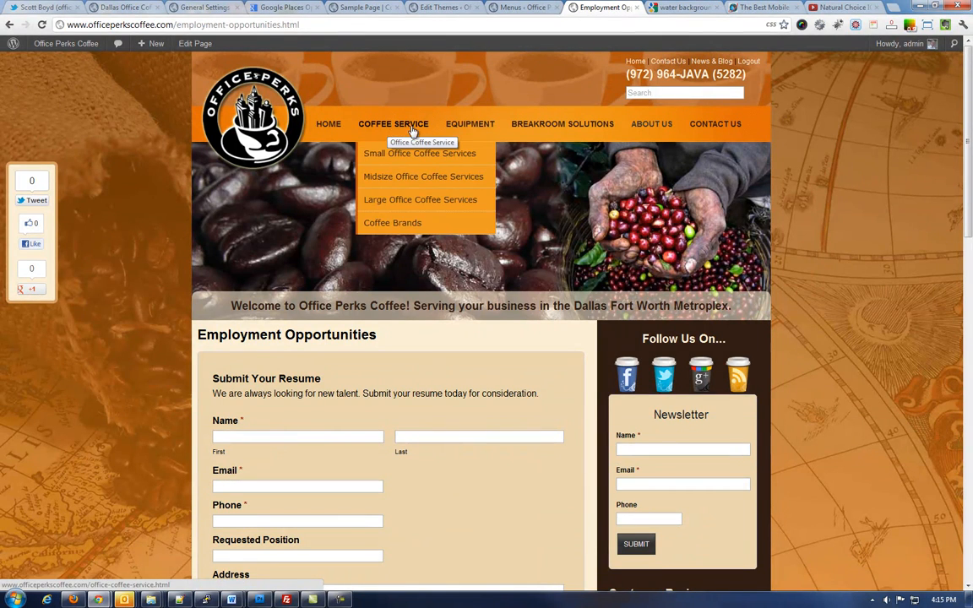
mouse_move(456, 128)
mouse_move(476, 154)
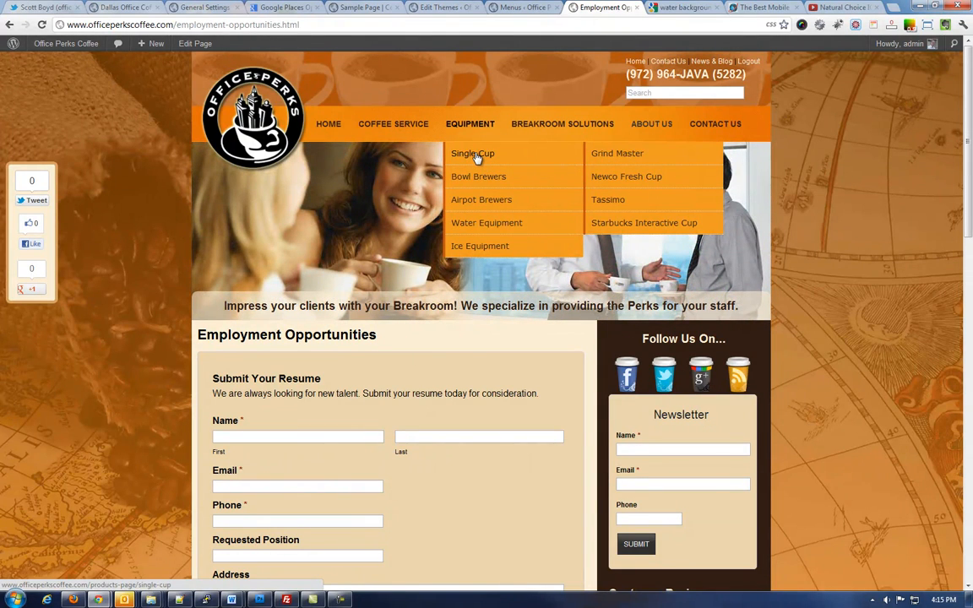
mouse_move(485, 182)
Step: Return to the Menus admin page and examine how the Equipment categories and their sub-items are ordered and nested in Main Menu
left_click(522, 7)
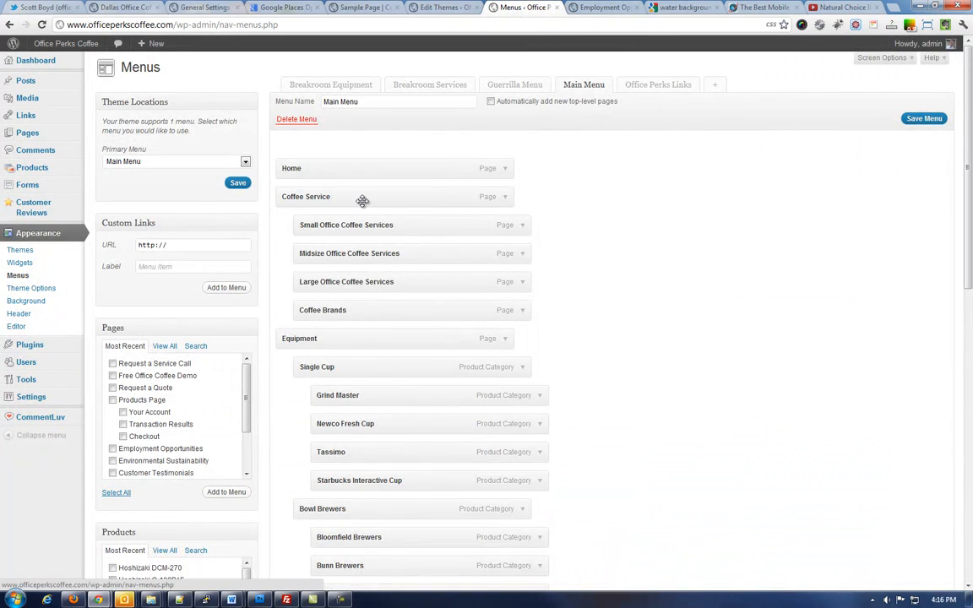
scroll(639, 294, "down", 1)
scroll(639, 293, "down", 1)
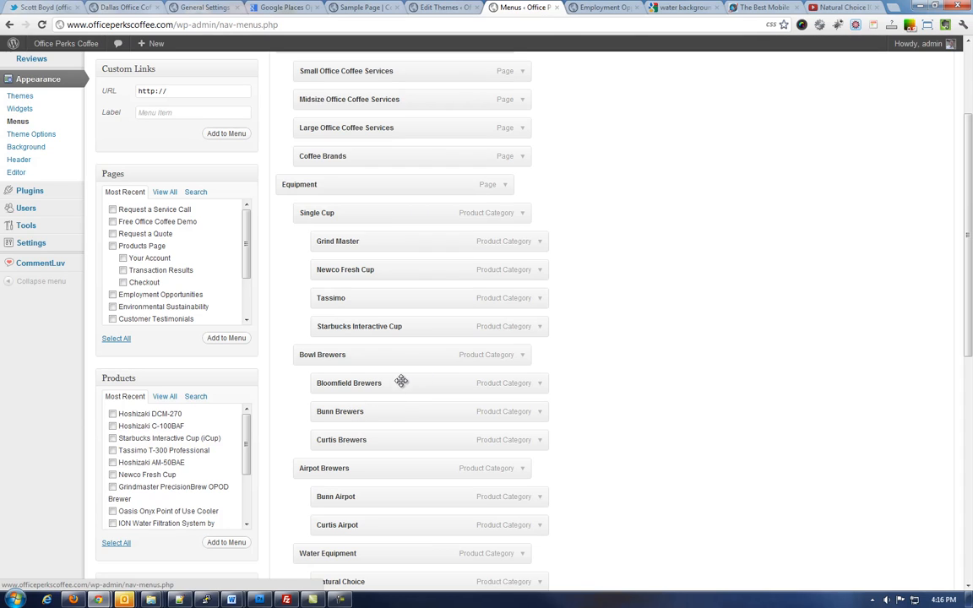
mouse_move(356, 244)
left_mouse_down()
mouse_move(360, 311)
mouse_move(358, 238)
mouse_move(394, 241)
mouse_move(337, 243)
mouse_move(356, 241)
left_mouse_up()
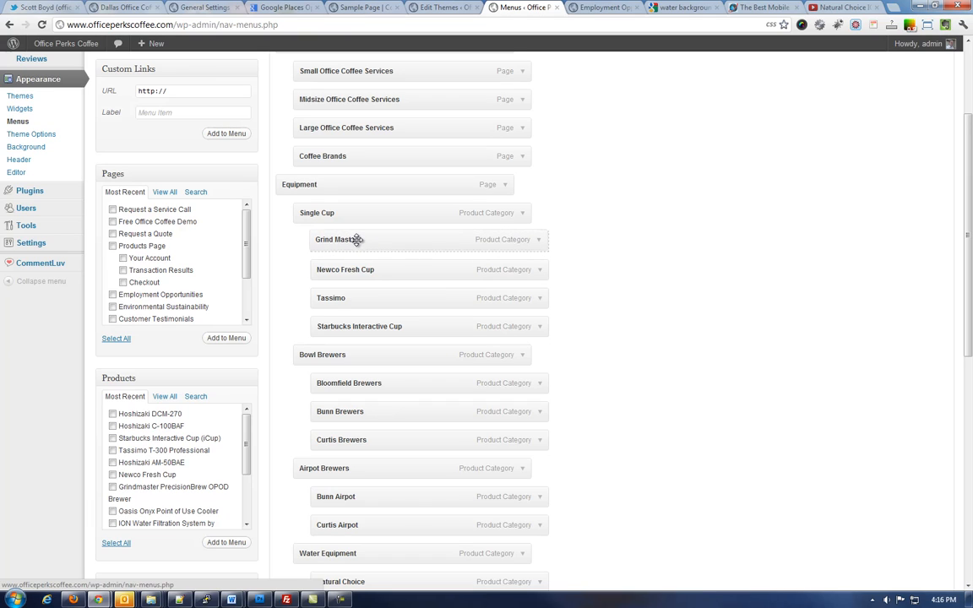
mouse_move(350, 327)
left_mouse_down()
mouse_move(310, 326)
mouse_move(361, 326)
left_mouse_up()
scroll(643, 282, "up", 4)
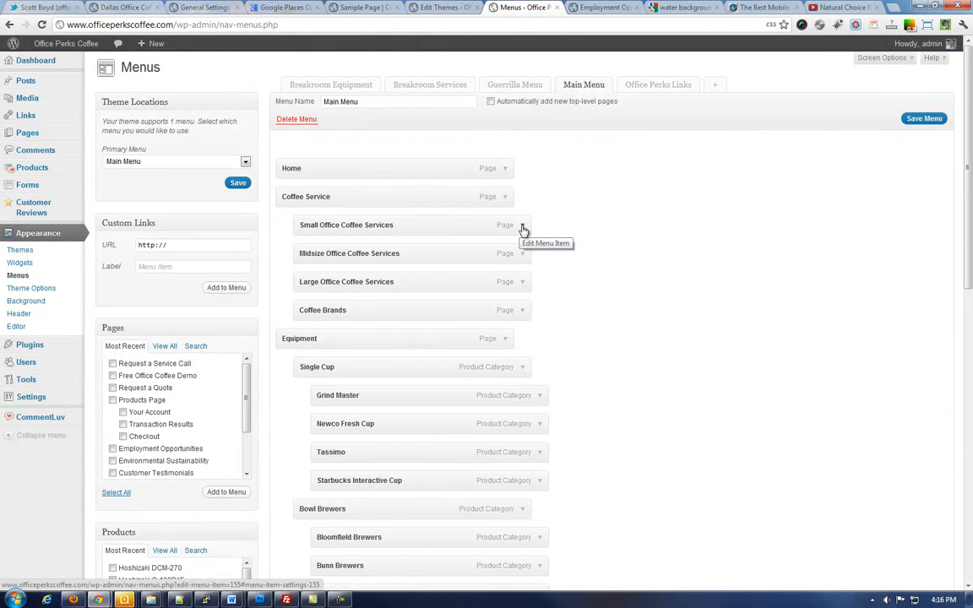
Step: Review the settings of the Small Office Coffee Services and Coffee Service menu items, including navigation label and title attribute
left_click(521, 227)
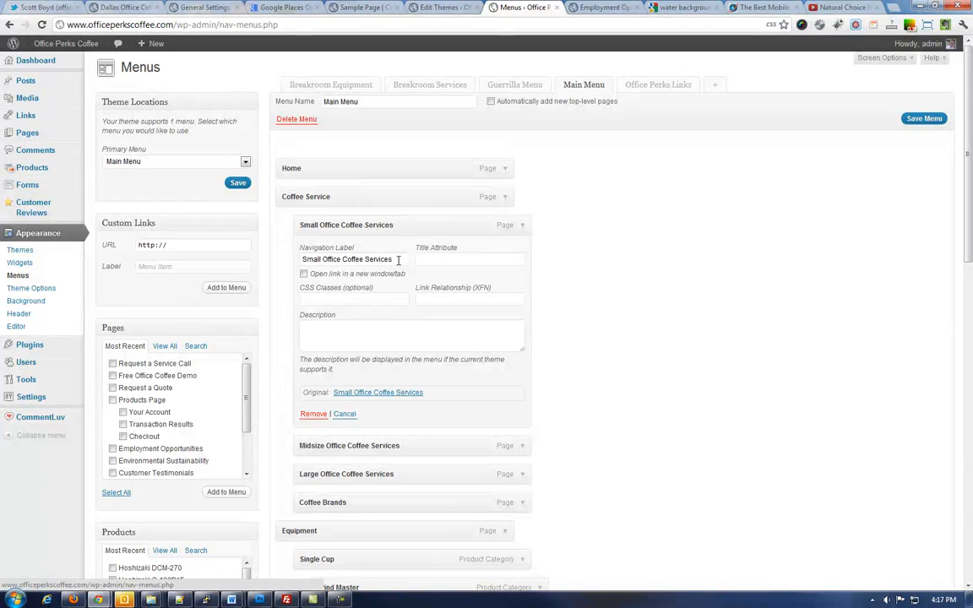
left_click(522, 224)
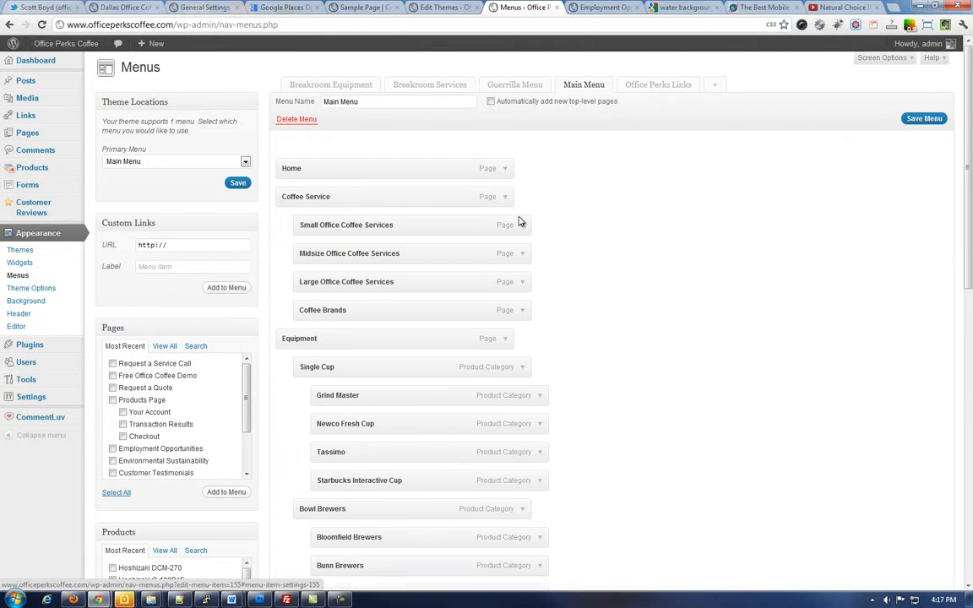
left_click(505, 200)
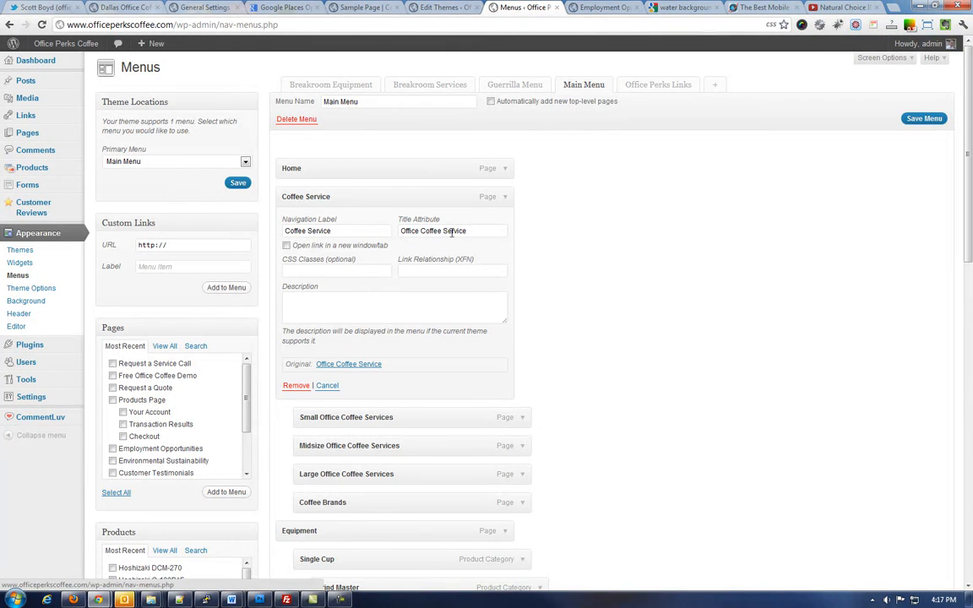
left_click_drag(471, 231, 407, 233)
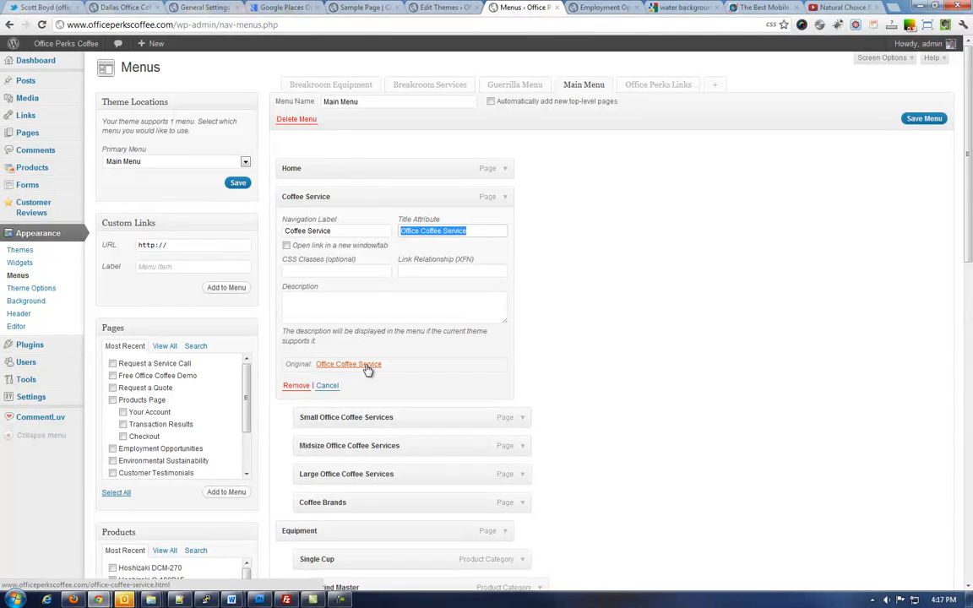
left_click(396, 267)
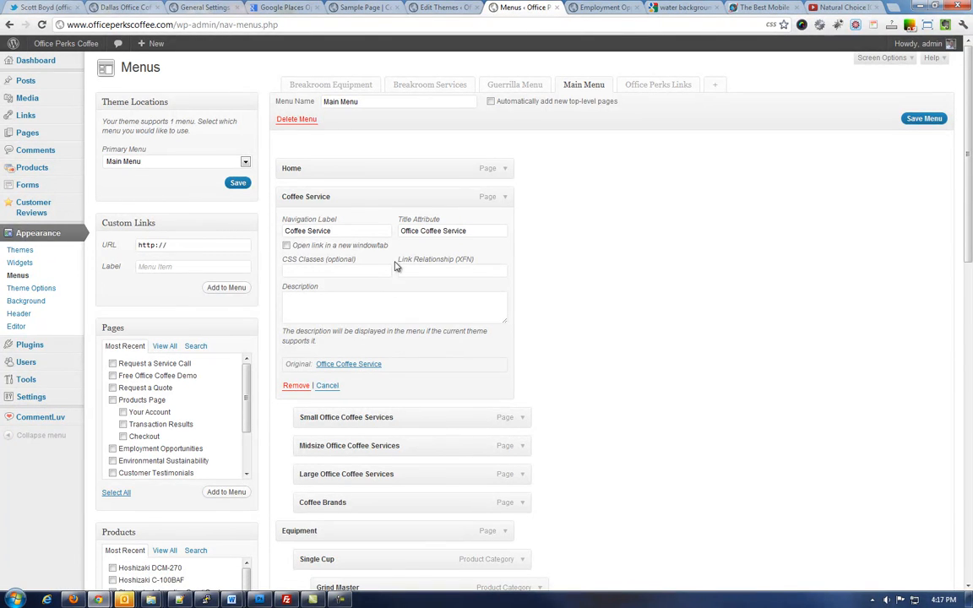
left_click(338, 231)
left_click_drag(331, 230, 287, 232)
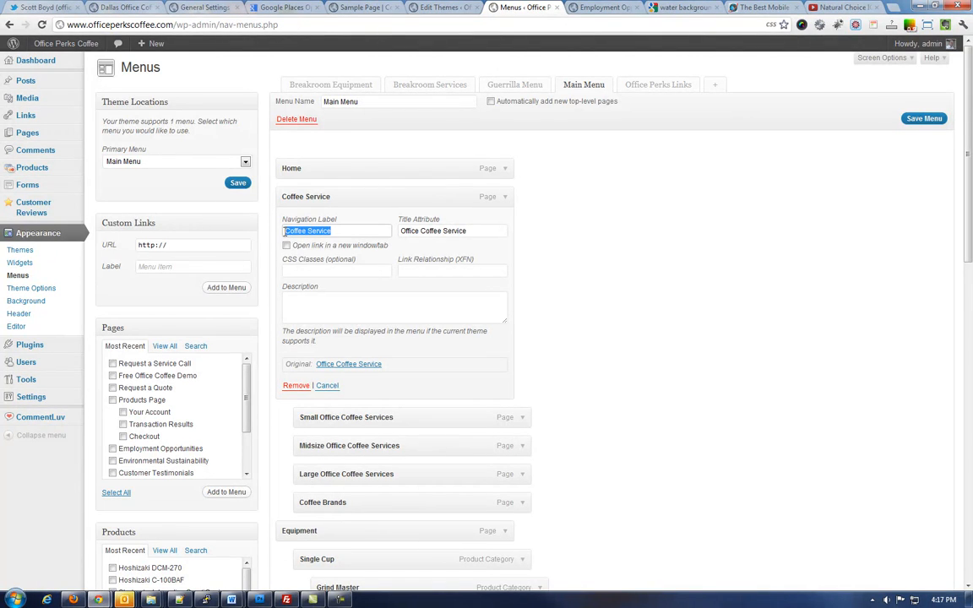
left_click(286, 231)
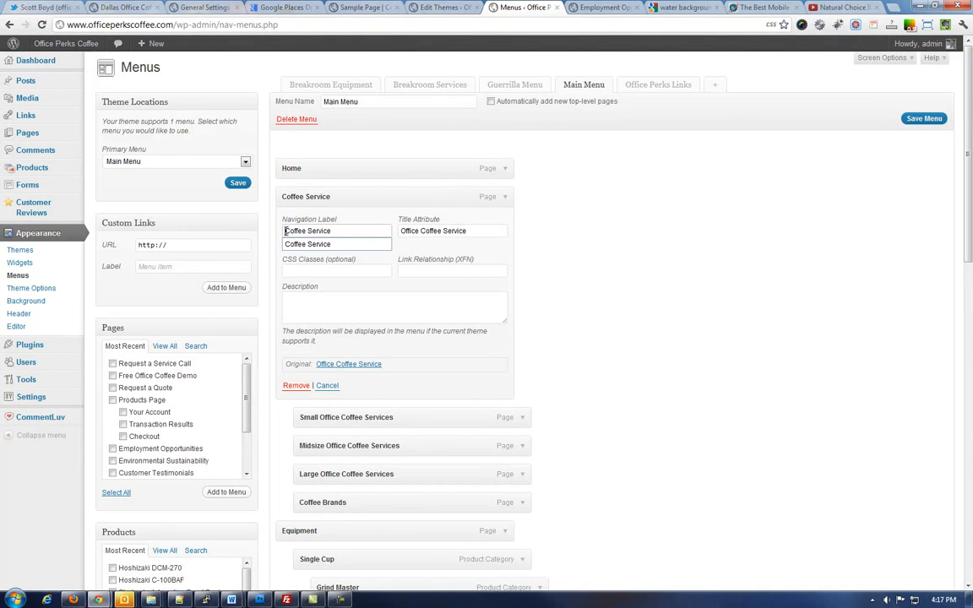
left_click(361, 220)
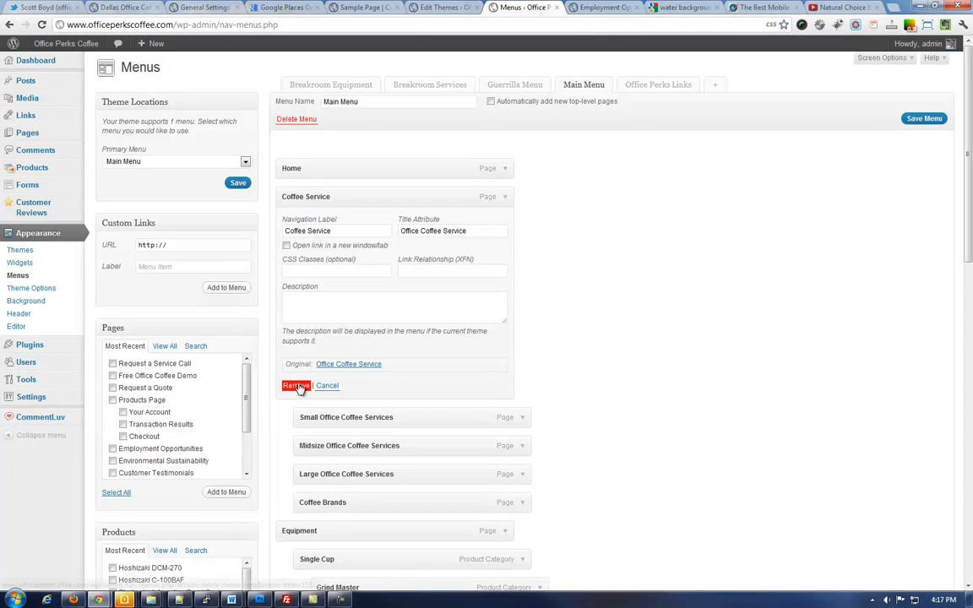
left_click(505, 198)
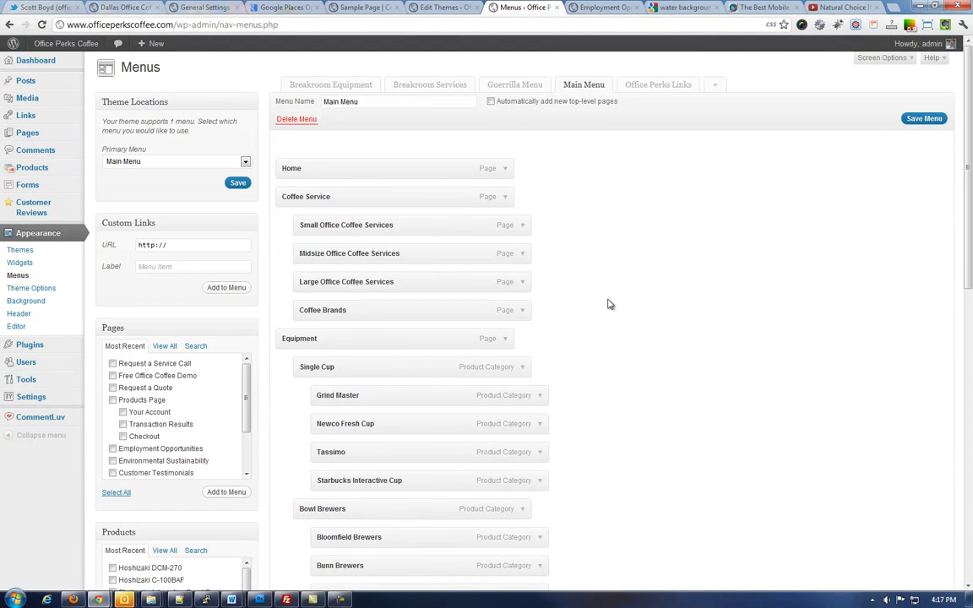
Step: Add the Request a Service Call and Free Office Coffee Demo pages to Main Menu and nest the new service call item first under Contact Us
scroll(610, 304, "down", 3)
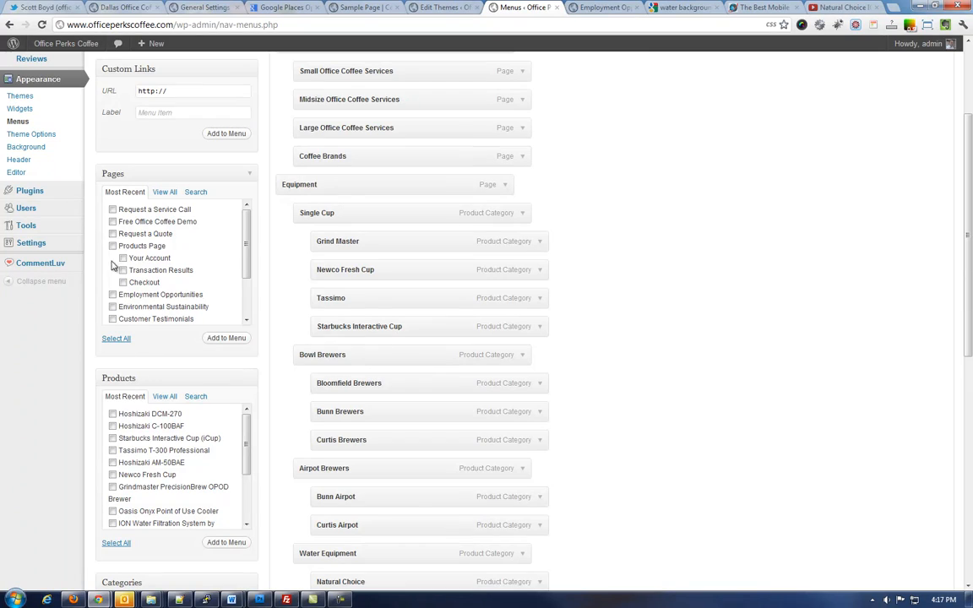
left_click(112, 209)
left_click(112, 221)
left_click(227, 338)
scroll(643, 354, "down", 6)
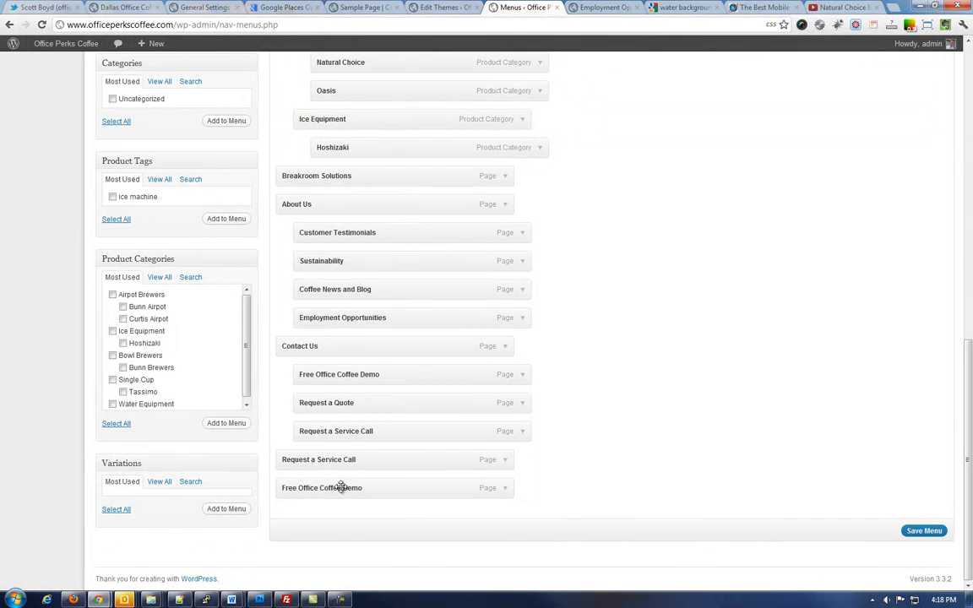
left_click_drag(362, 460, 373, 384)
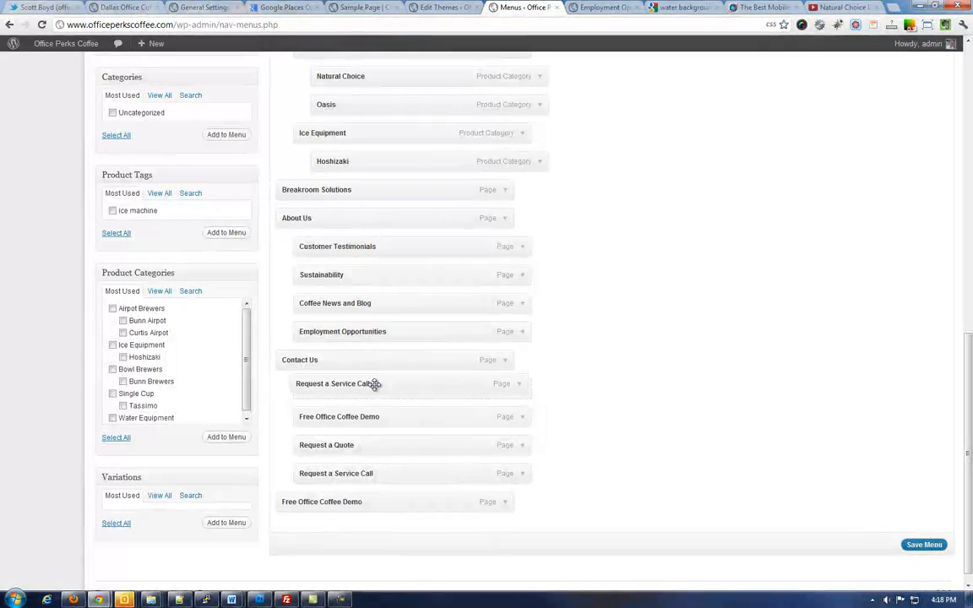
Step: Remove the newly added Free Office Coffee Demo and Request a Service Call duplicates from Main Menu
left_click(505, 503)
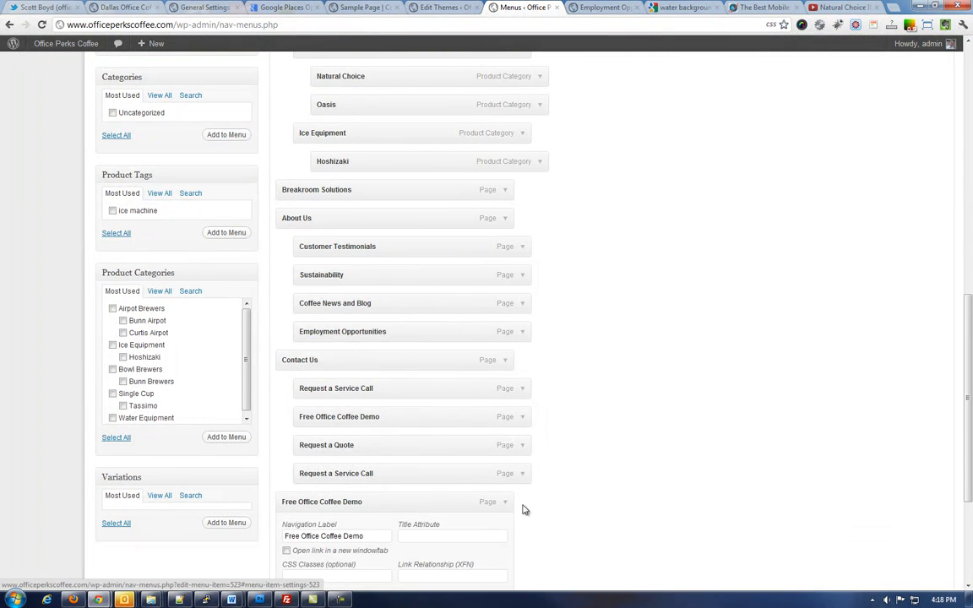
scroll(521, 510, "down", 3)
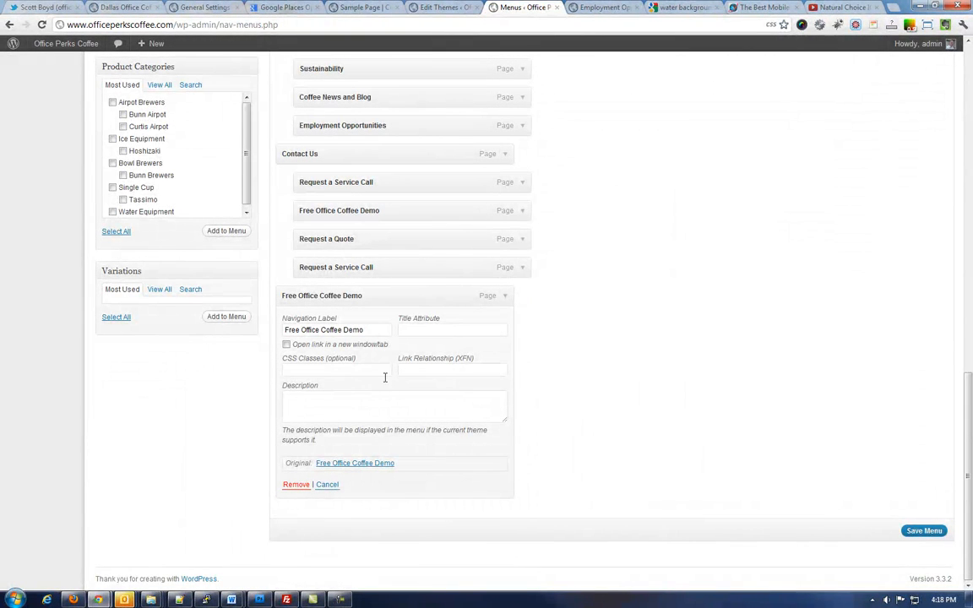
left_click(295, 484)
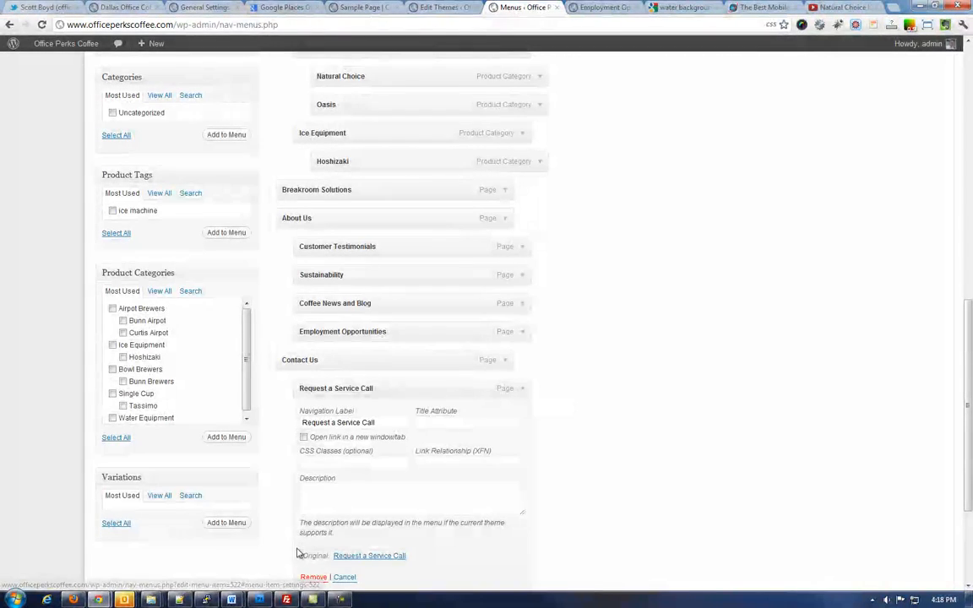
scroll(376, 488, "down", 3)
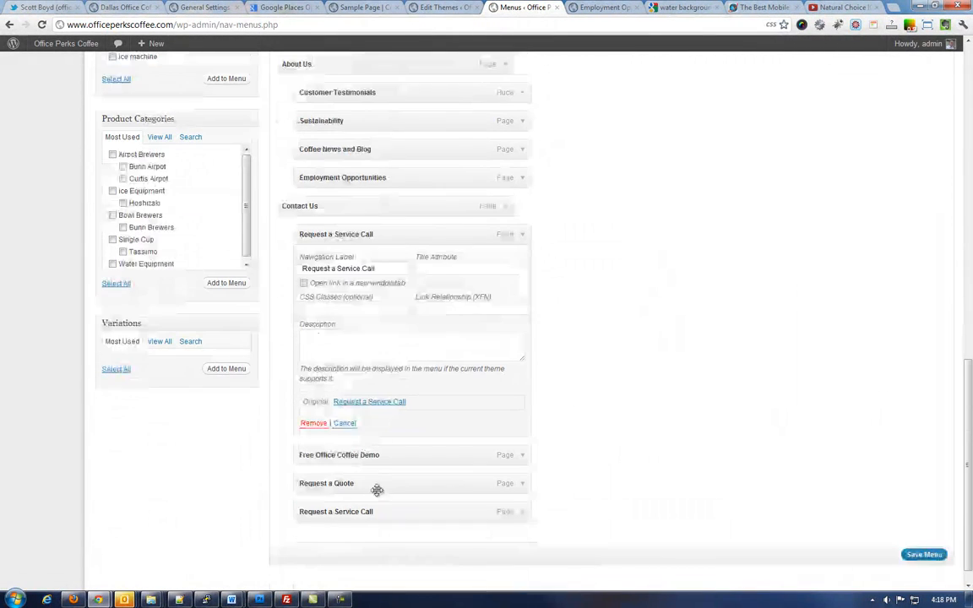
left_click(313, 423)
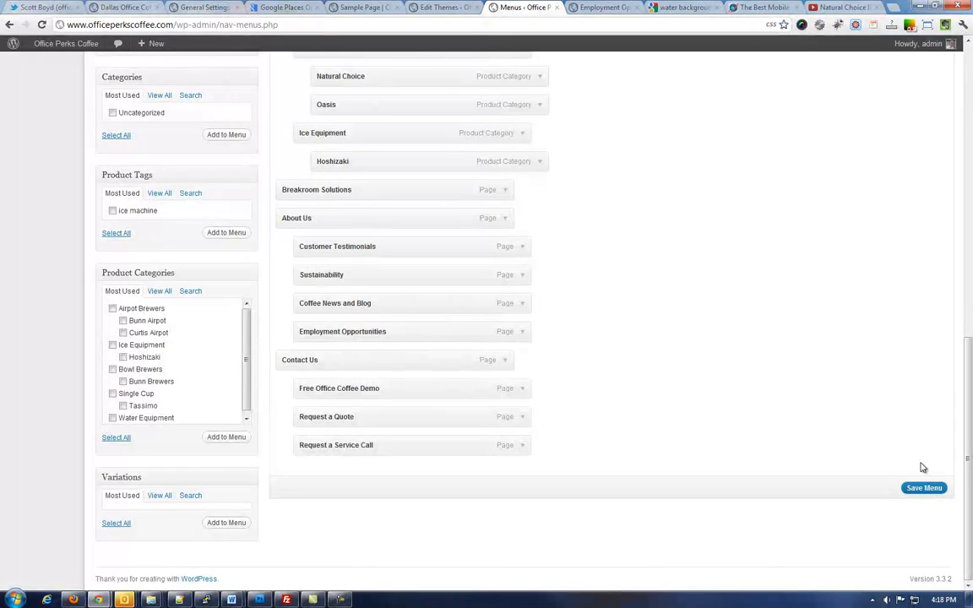
Step: Save the Main Menu
left_click(924, 490)
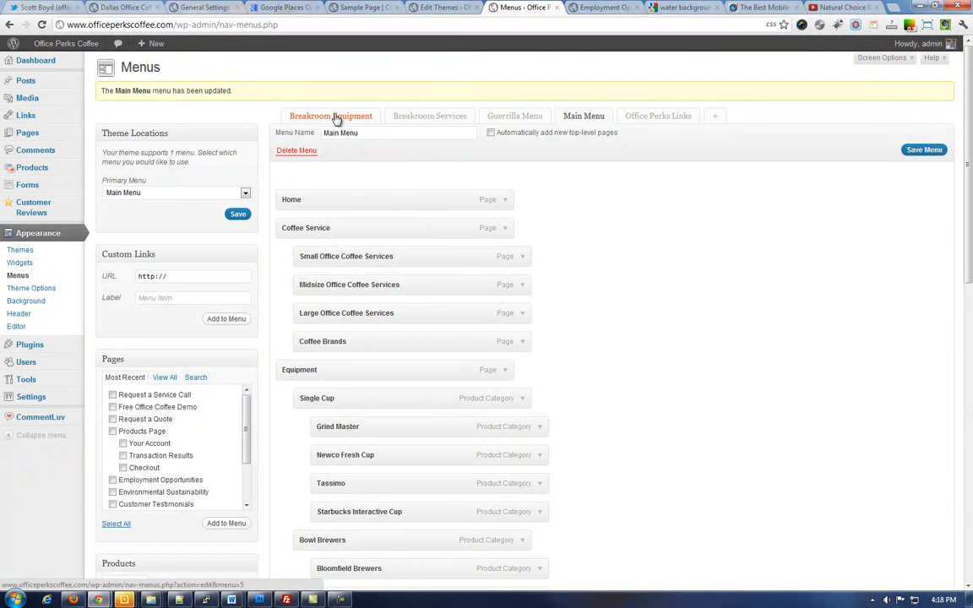
Step: Examine the main navigation submenus and the footer link menus on the live Employment Opportunities page
left_click(604, 8)
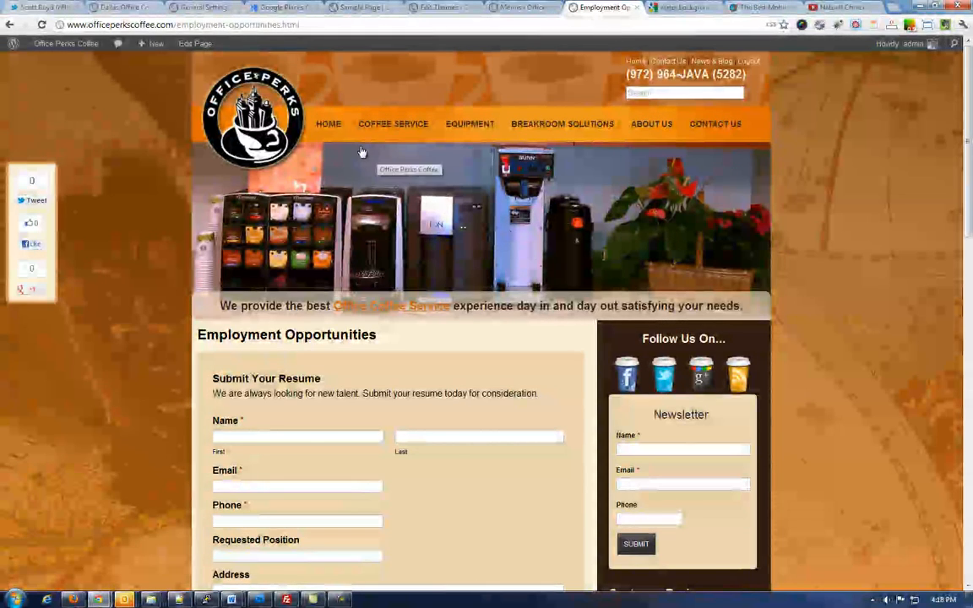
mouse_move(476, 126)
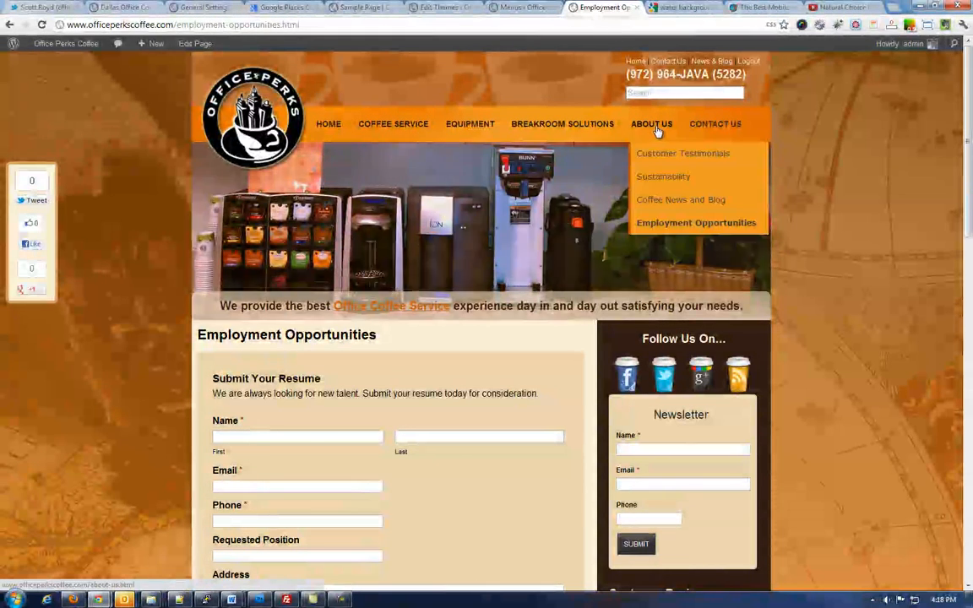
scroll(949, 408, "down", 10)
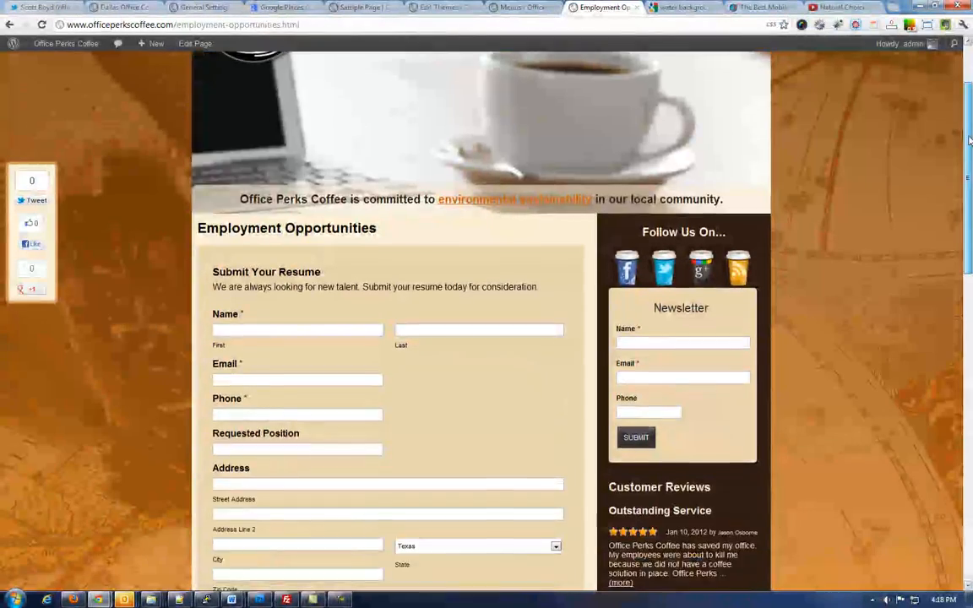
scroll(949, 407, "down", 1)
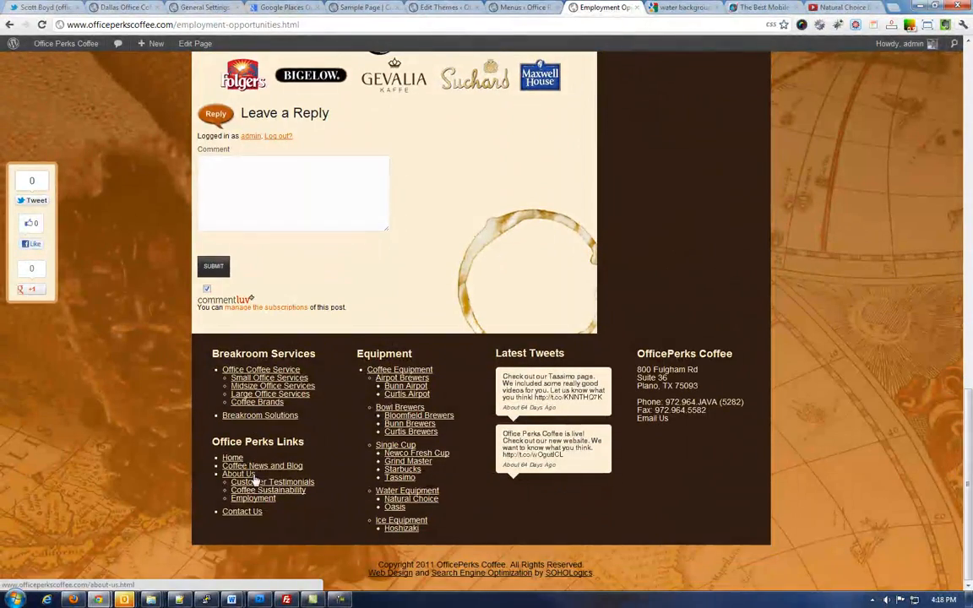
Step: Review the Breakroom Services menu structure in the admin and compare it with the matching link list in the live page's footer
left_click(232, 456)
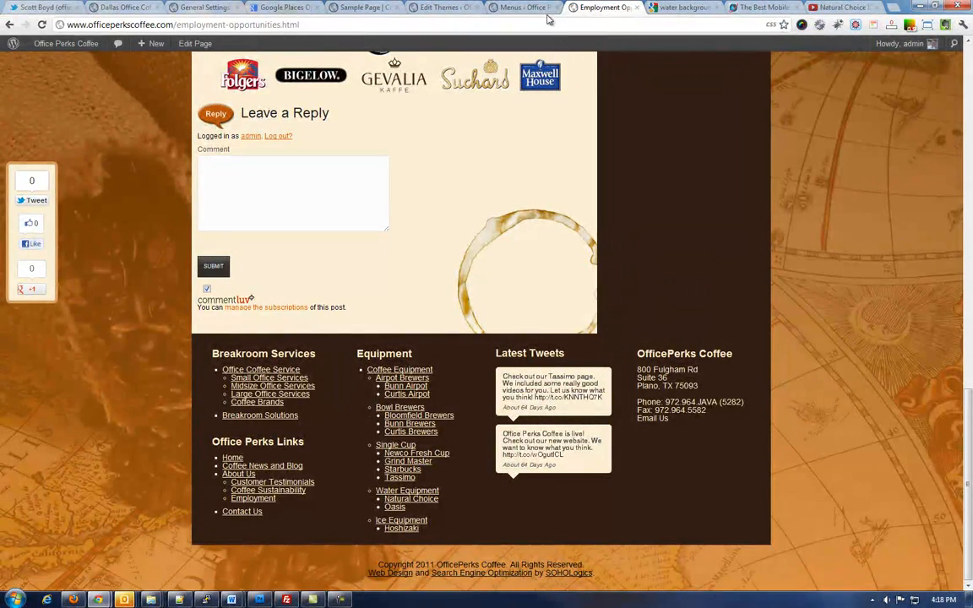
left_click(533, 7)
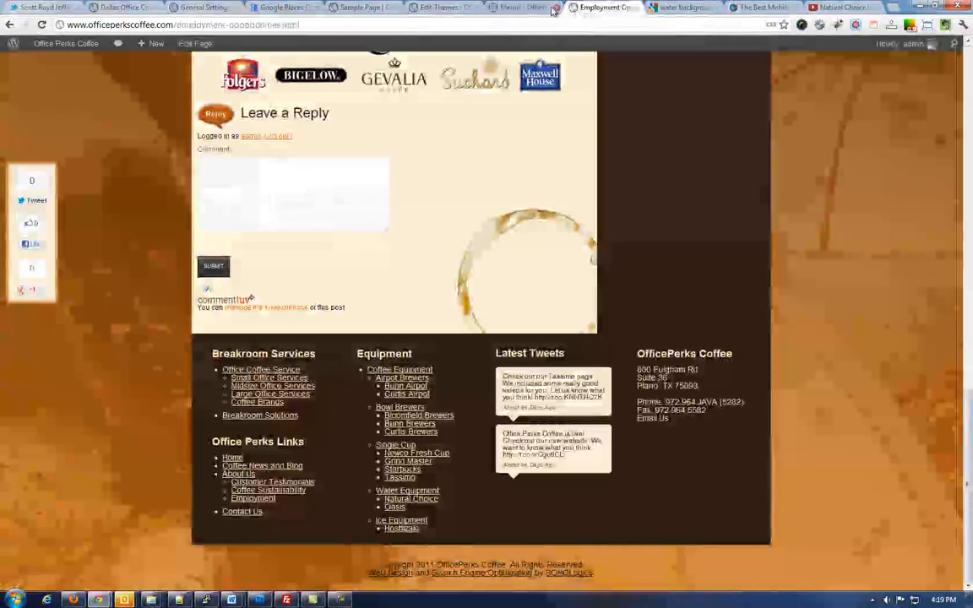
left_click(545, 10)
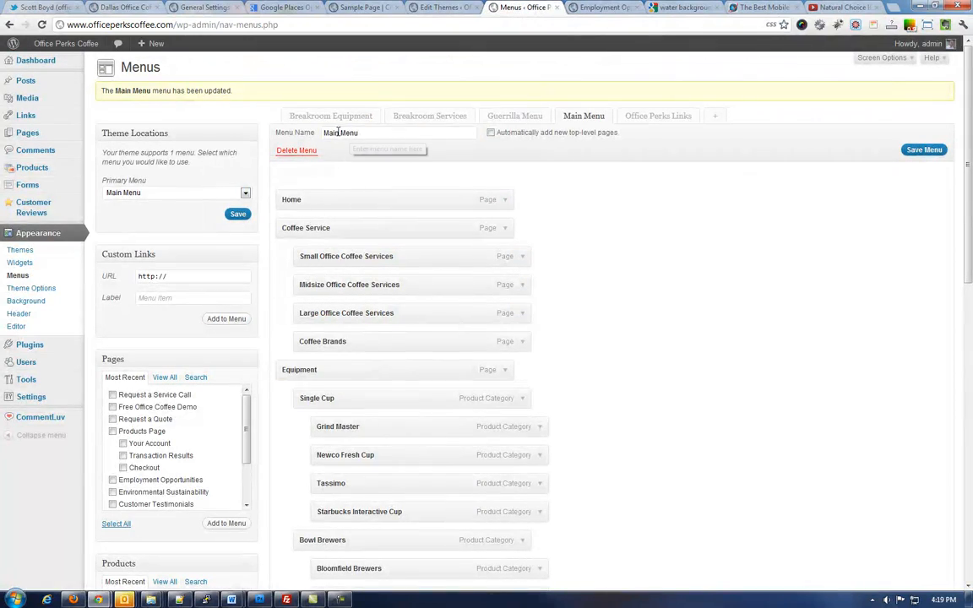
left_click(421, 120)
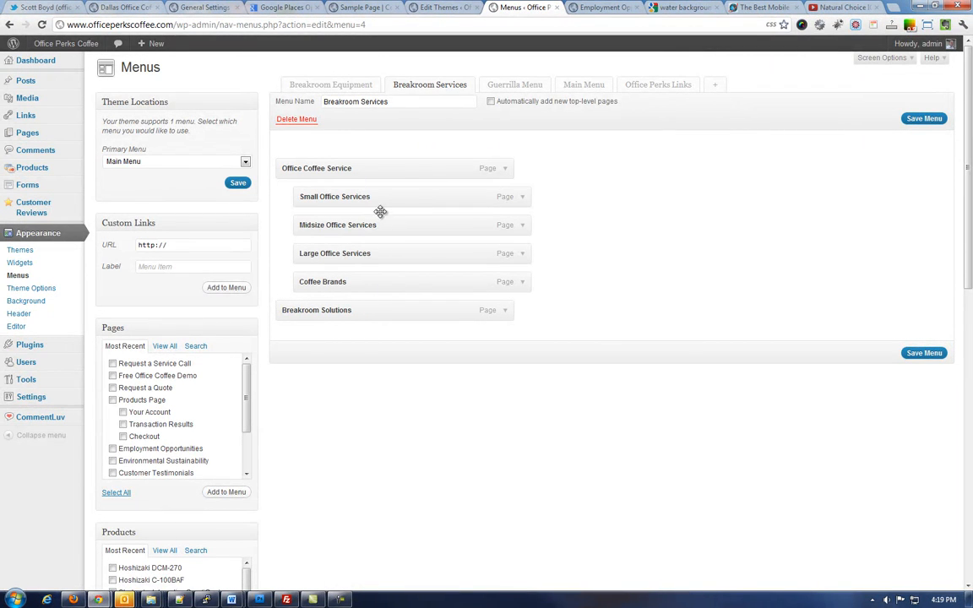
left_click(601, 8)
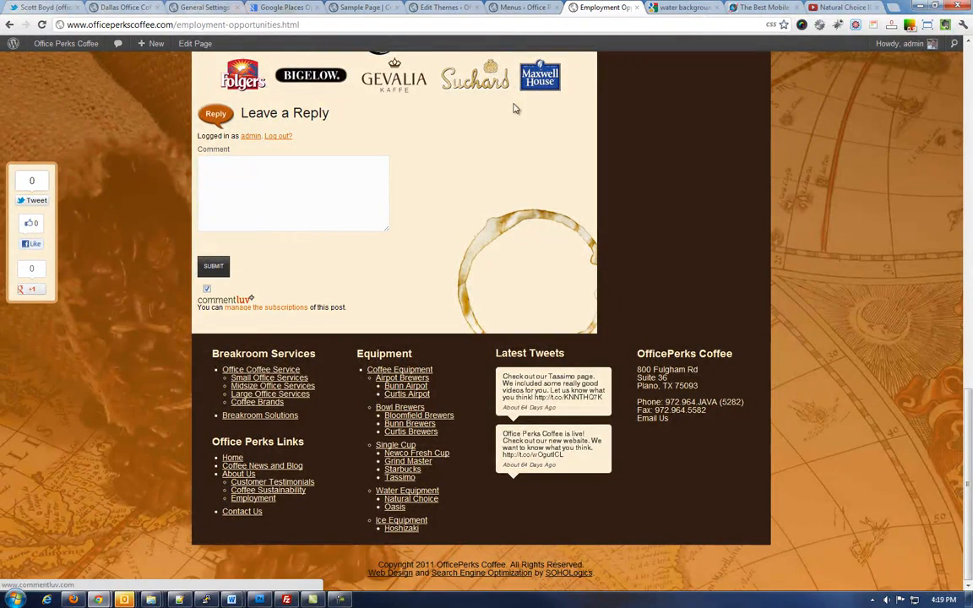
left_click(523, 7)
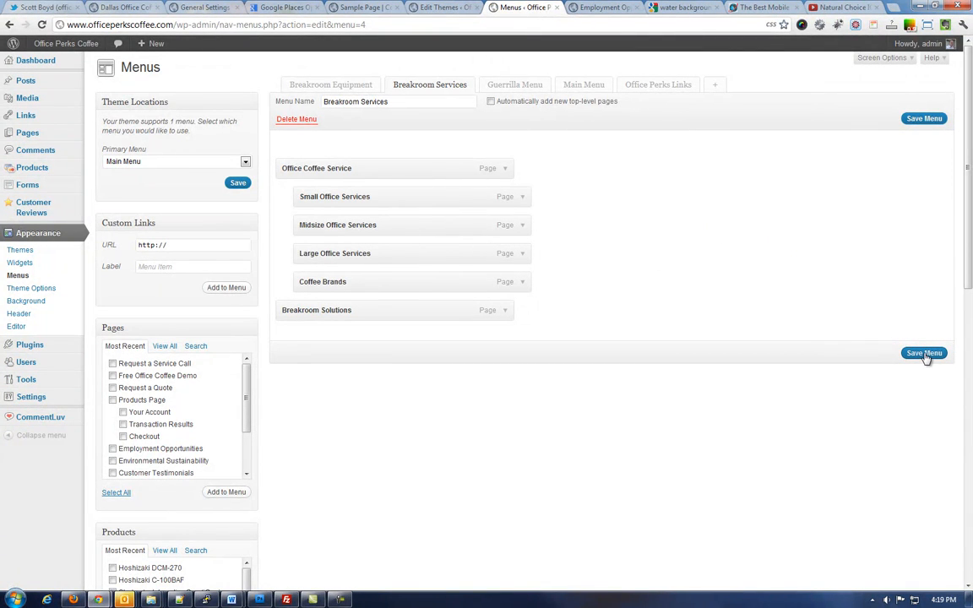
Step: Open the Widgets admin page, and examine the Latest Tweets footer block and the sidebar content on the live Employment Opportunities page
left_click(19, 264)
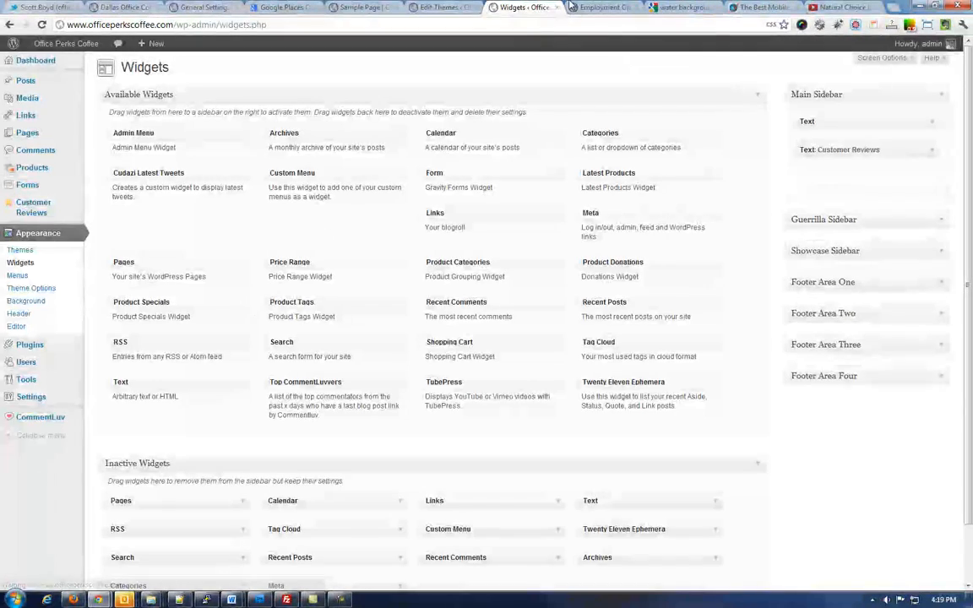
left_click(594, 9)
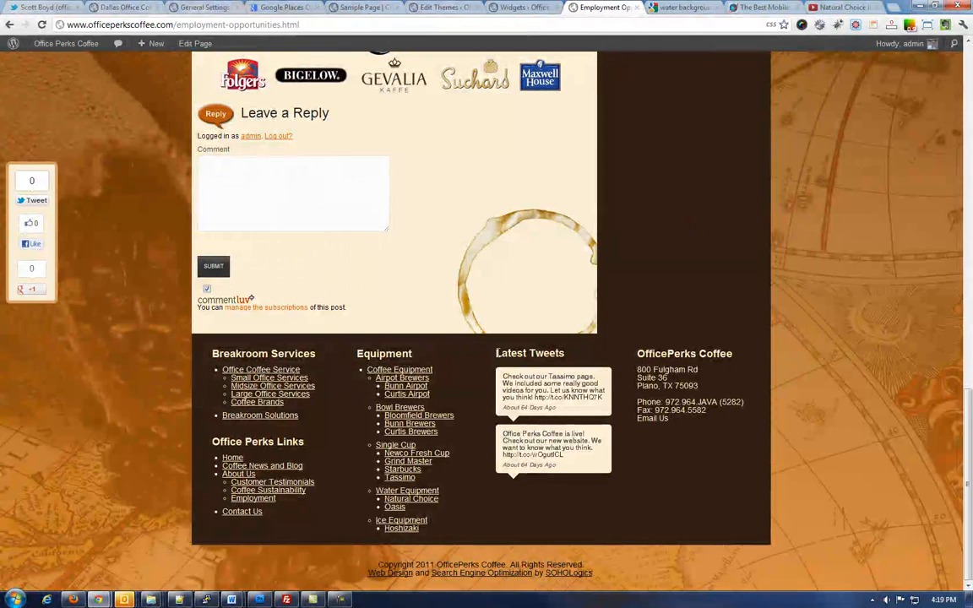
left_click_drag(496, 353, 573, 479)
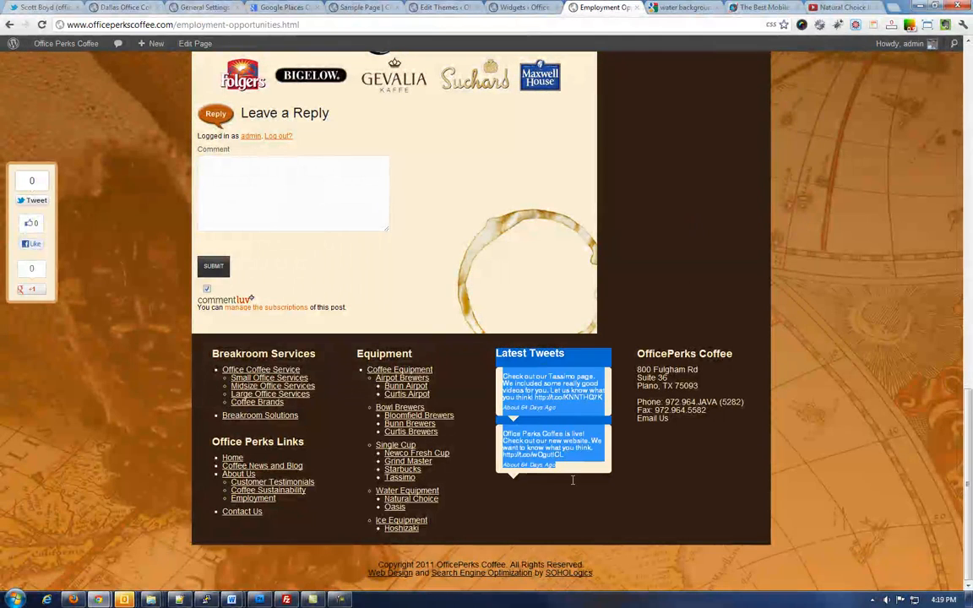
left_click(658, 460)
scroll(710, 315, "up", 10)
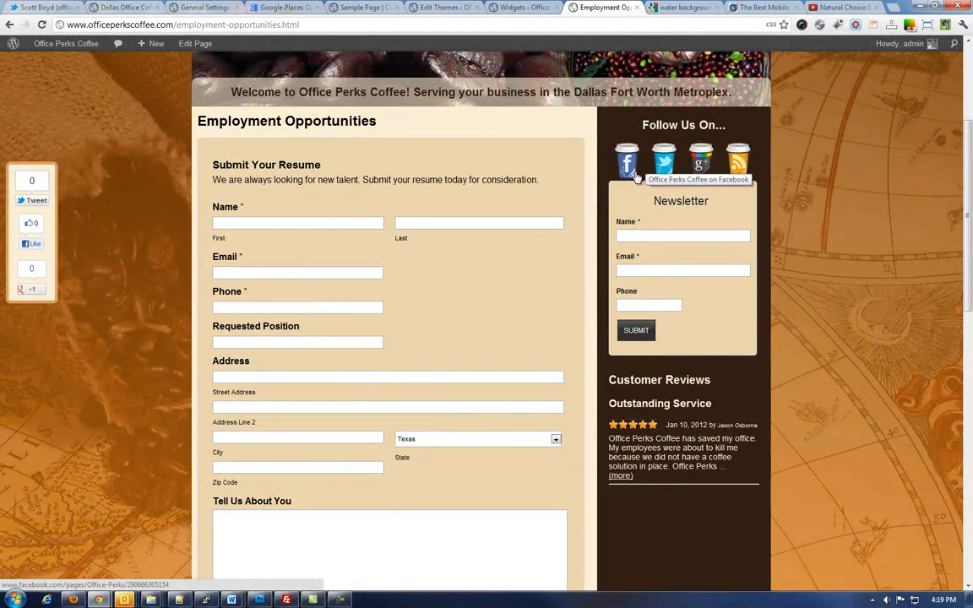
scroll(669, 319, "down", 2)
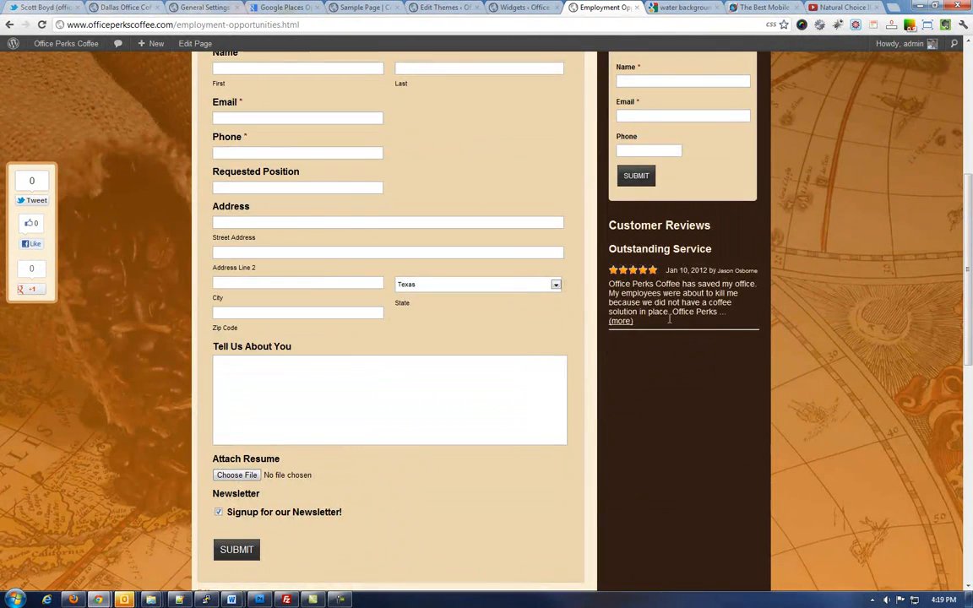
left_click_drag(668, 318, 628, 280)
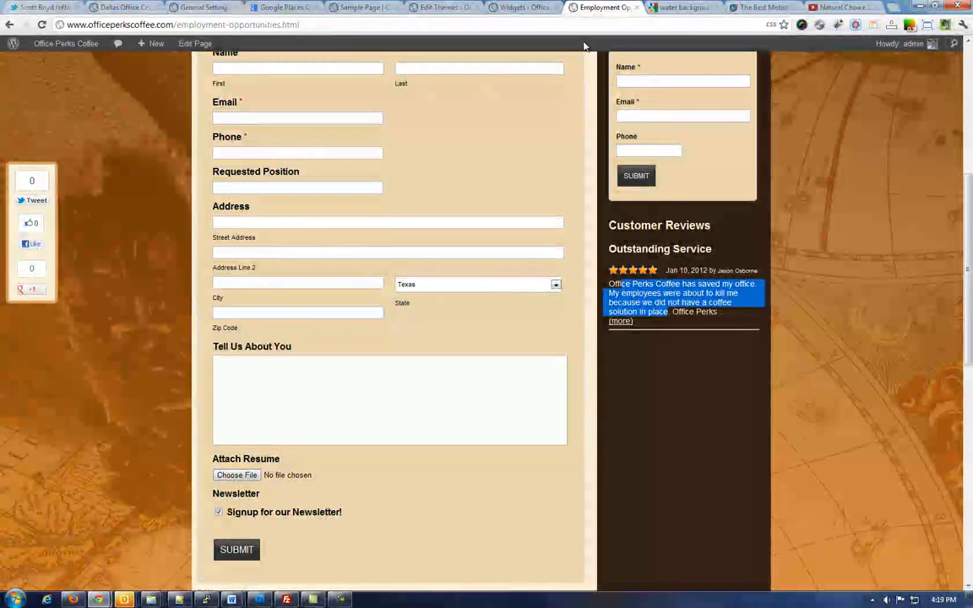
Step: Review the available widget areas and inspect the shortcode in the Main Sidebar's Customer Reviews text widget
left_click(516, 7)
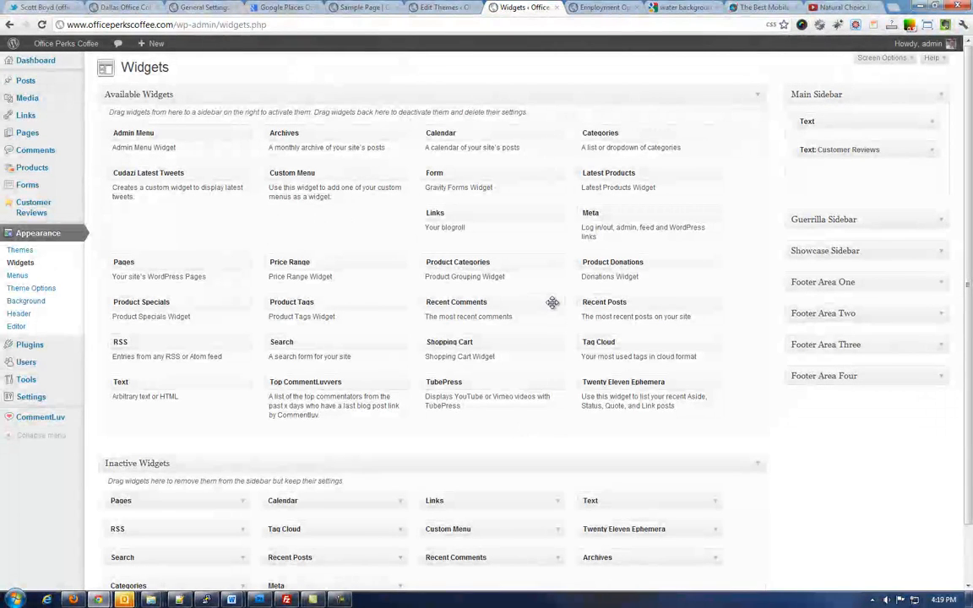
scroll(646, 387, "down", 2)
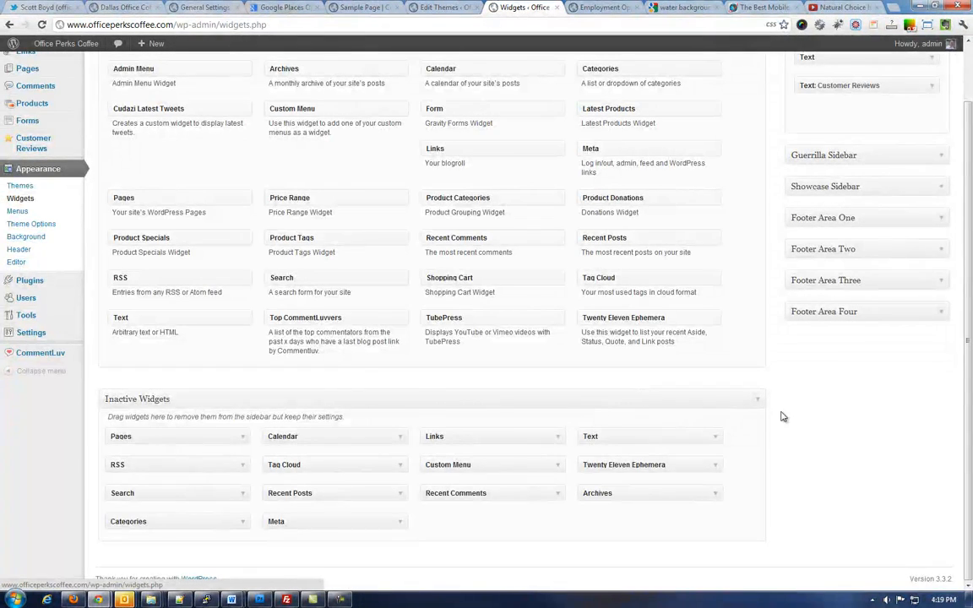
scroll(798, 417, "up", 2)
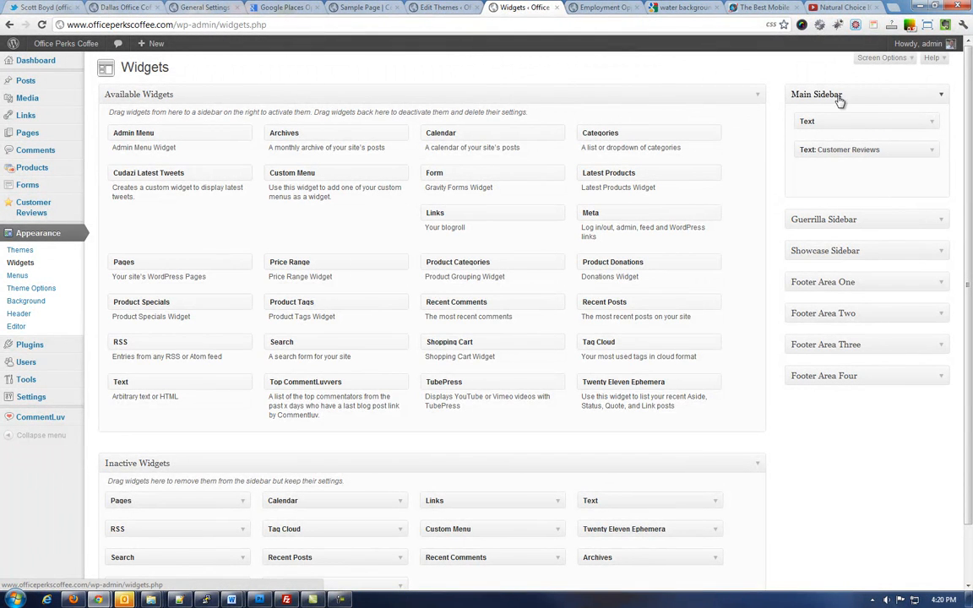
left_click(931, 152)
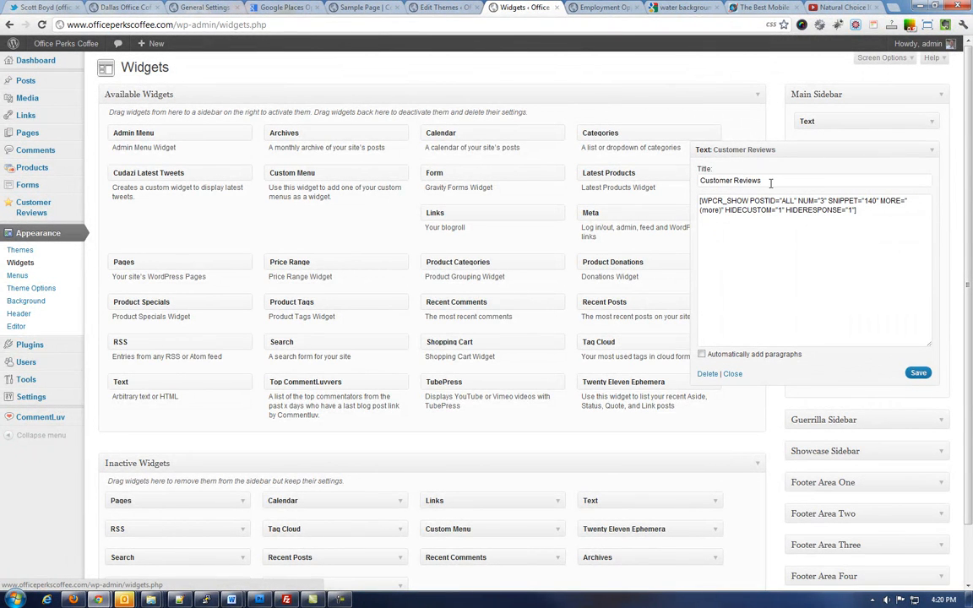
double_click(849, 209)
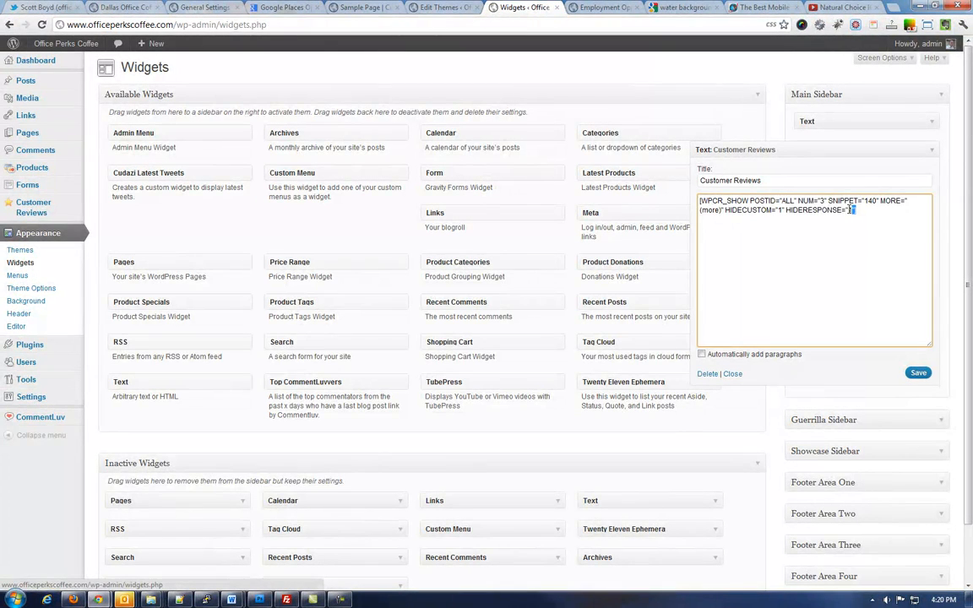
left_click_drag(850, 210, 678, 197)
left_click(752, 210)
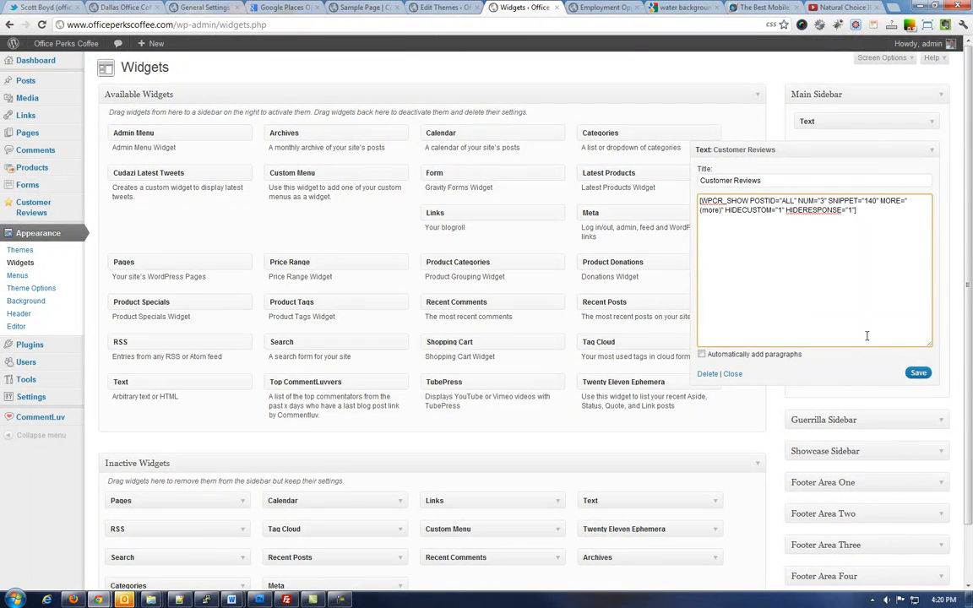
left_click(932, 145)
Step: Inspect the gravityform shortcode in the Main Sidebar's untitled text widget, leaving the widget collapsed
left_click(935, 124)
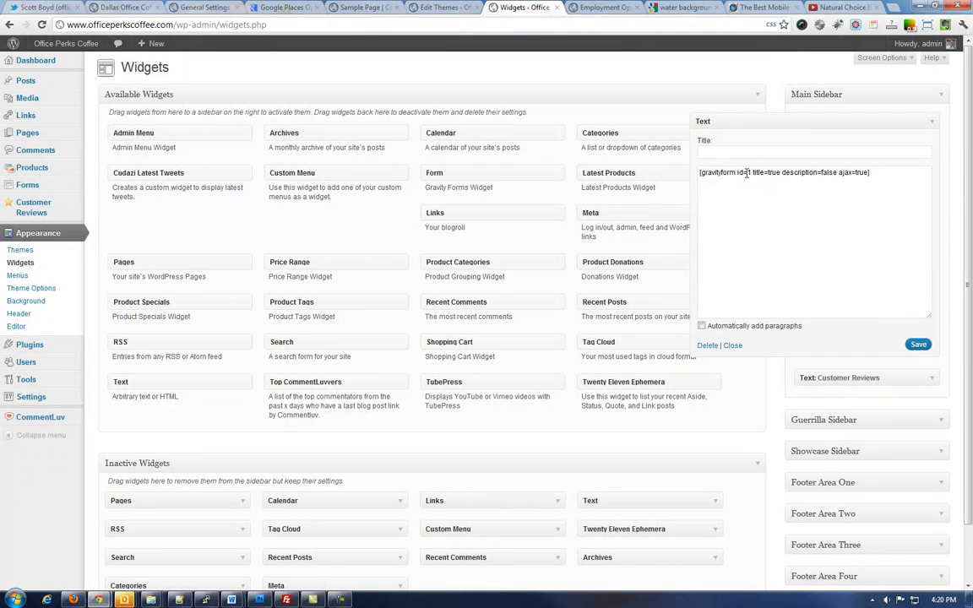
left_click_drag(900, 170, 706, 171)
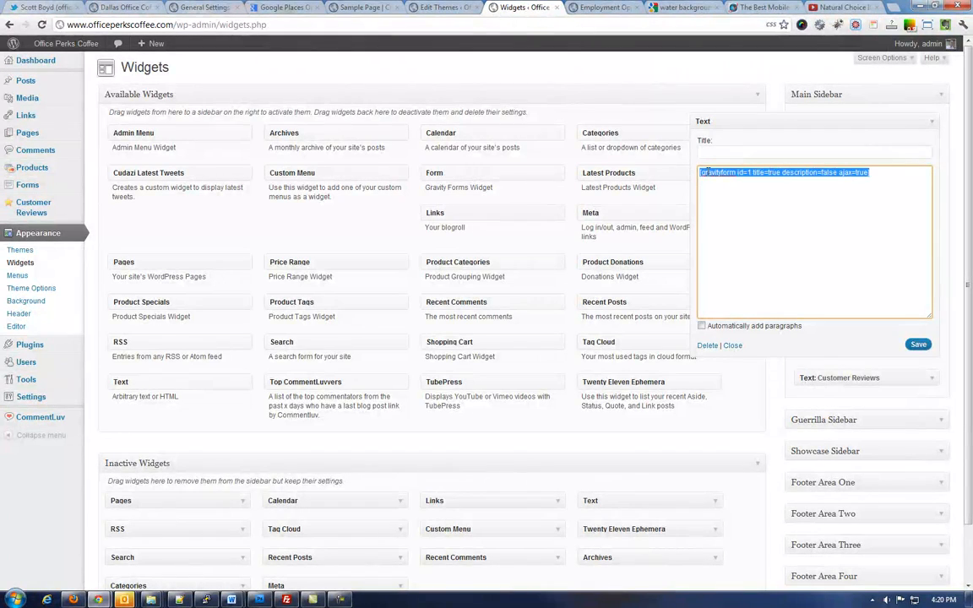
left_click(726, 173)
left_click(931, 127)
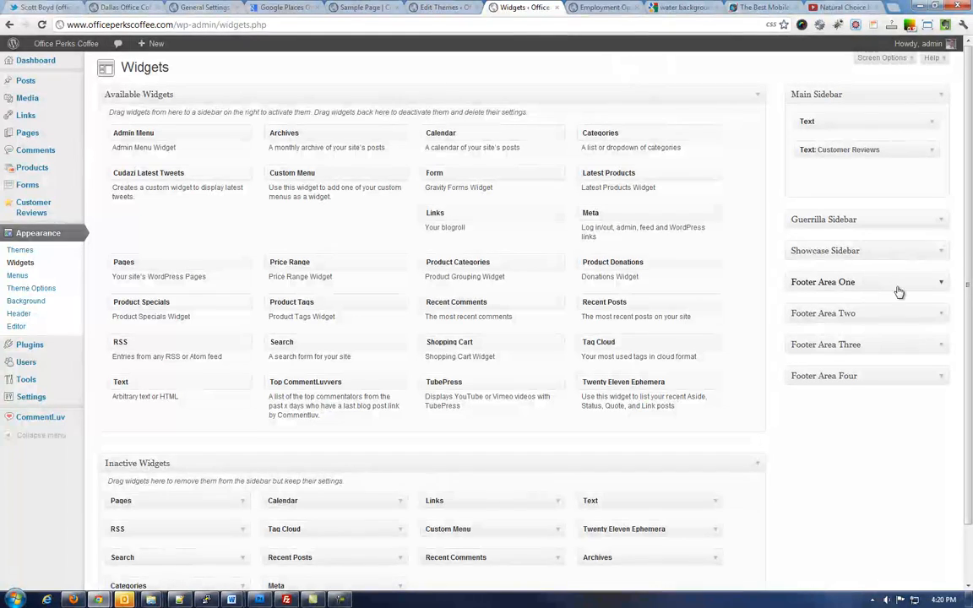
Step: Expand Footer Area One and inspect the title and selected menu of its Breakroom Services custom menu widget
left_click(938, 284)
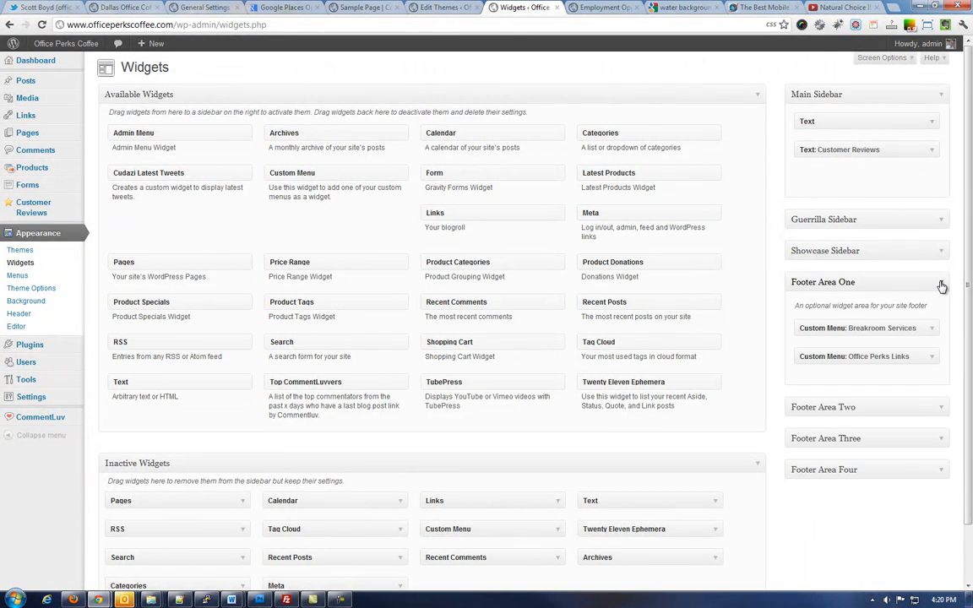
scroll(936, 291, "down", 1)
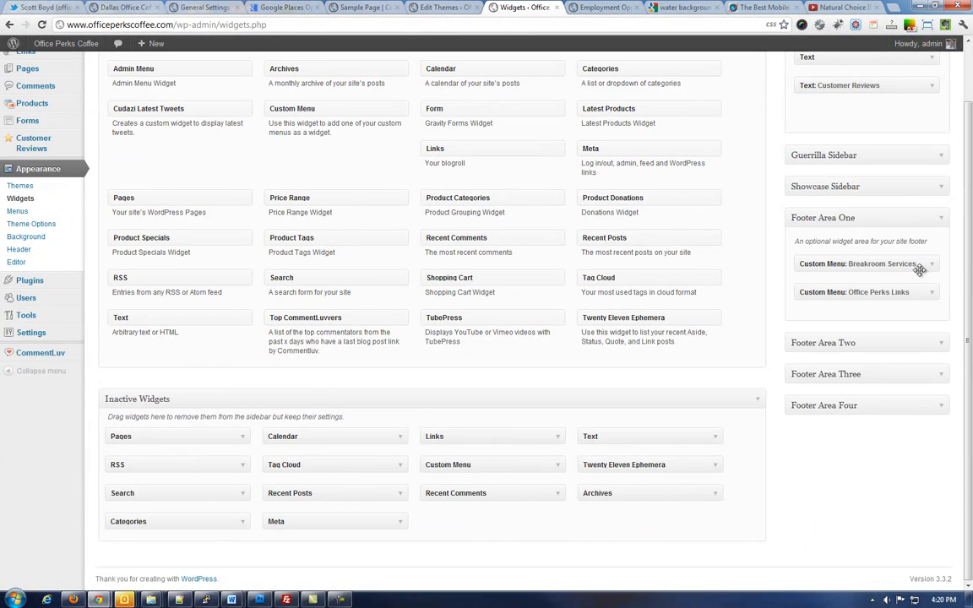
left_click(934, 265)
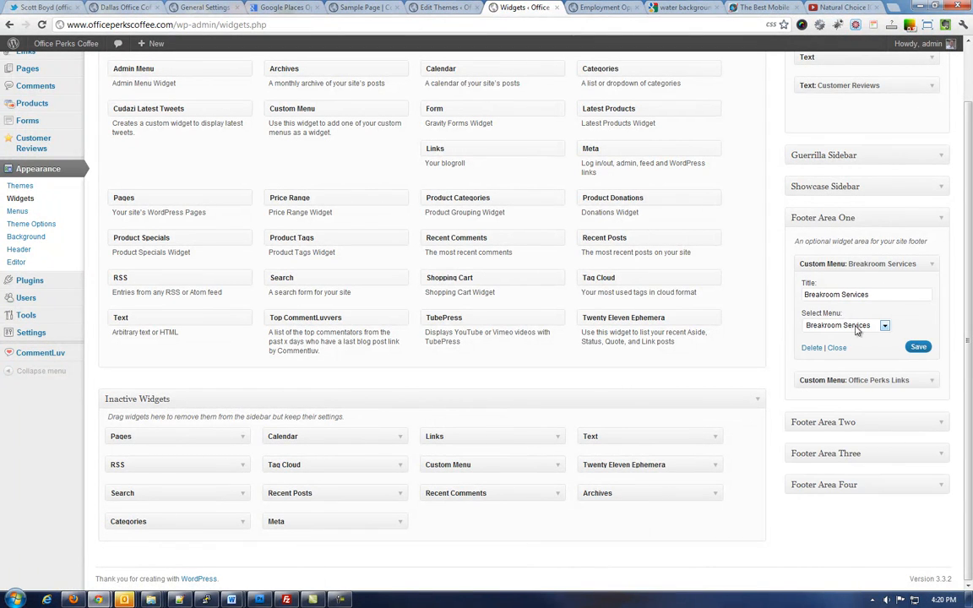
left_click(932, 265)
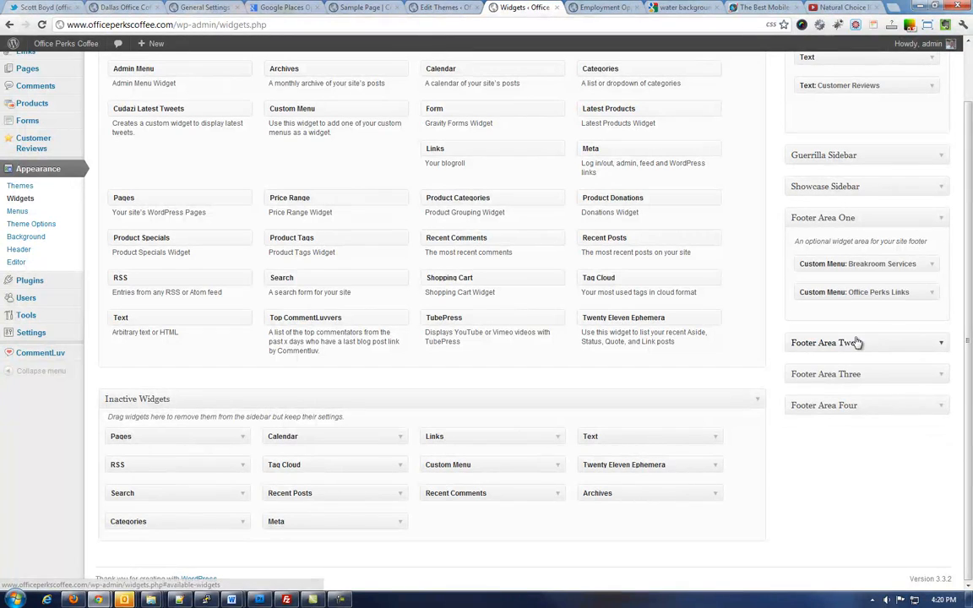
Step: Inspect the OfficePerks Coffee text widget in Footer Area Four and compare its contact details with the live page's footer
left_click(941, 407)
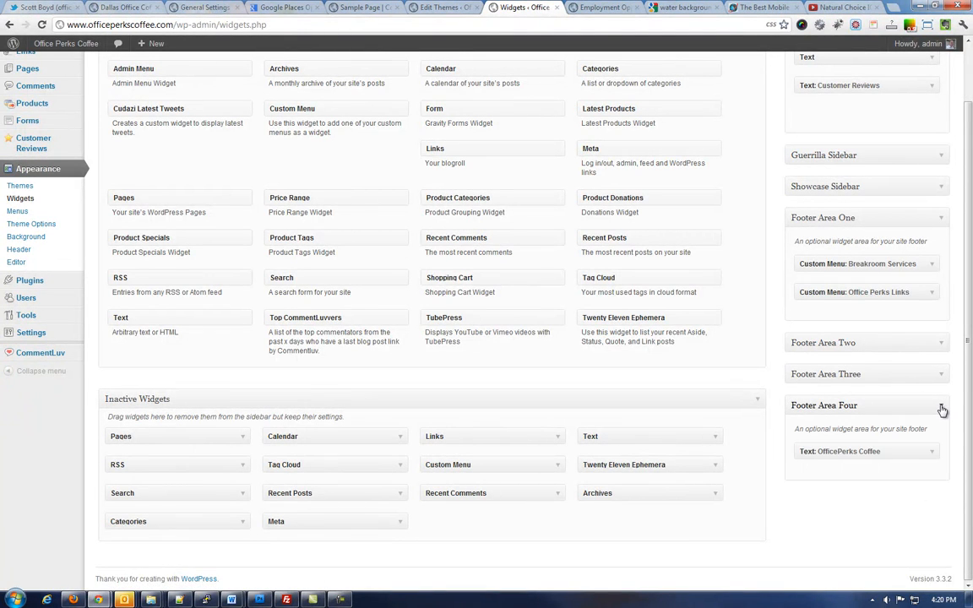
left_click(933, 452)
scroll(886, 381, "down", 2)
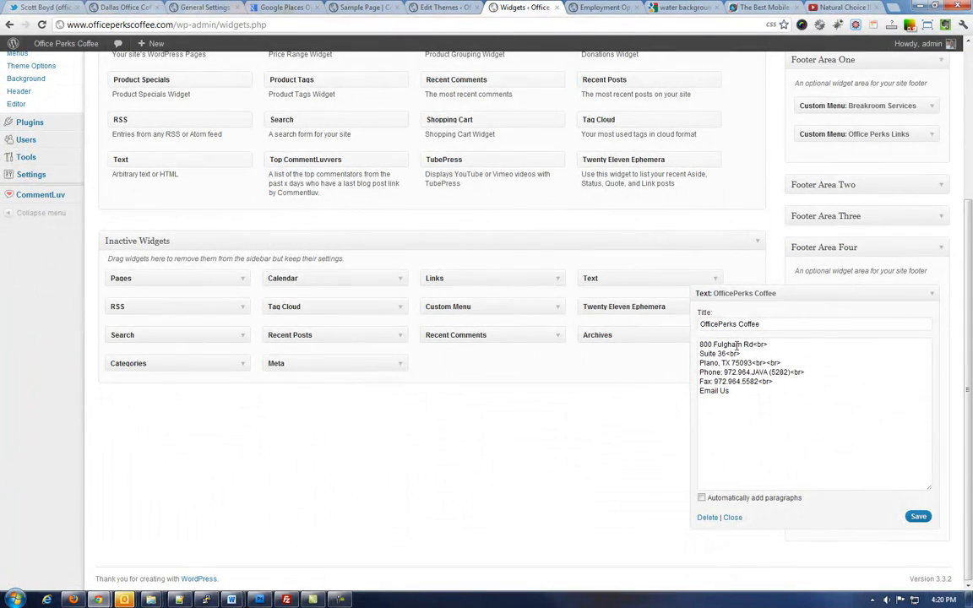
left_click(602, 7)
scroll(676, 372, "down", 10)
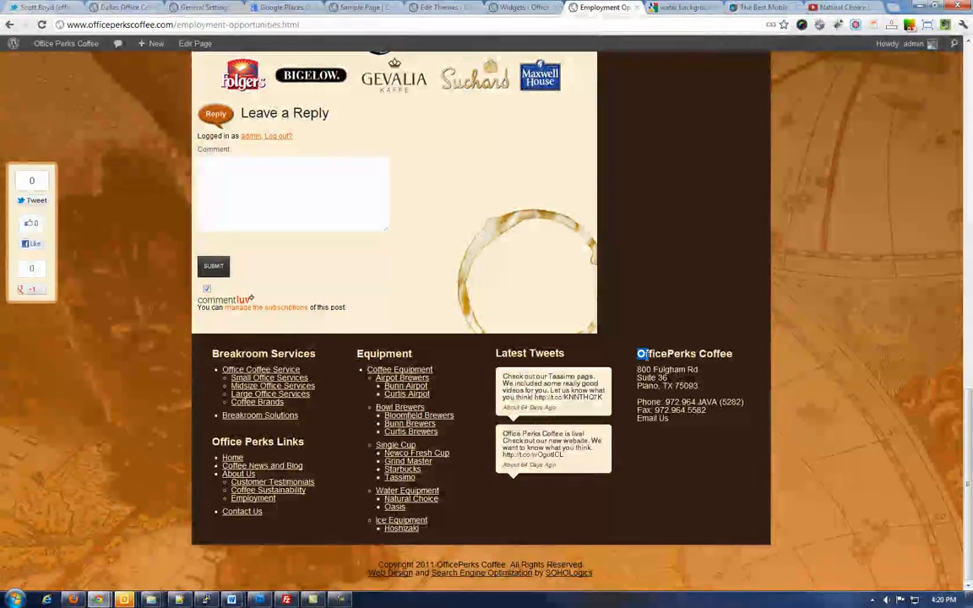
left_click_drag(646, 355, 721, 418)
left_click(723, 376)
left_click(533, 8)
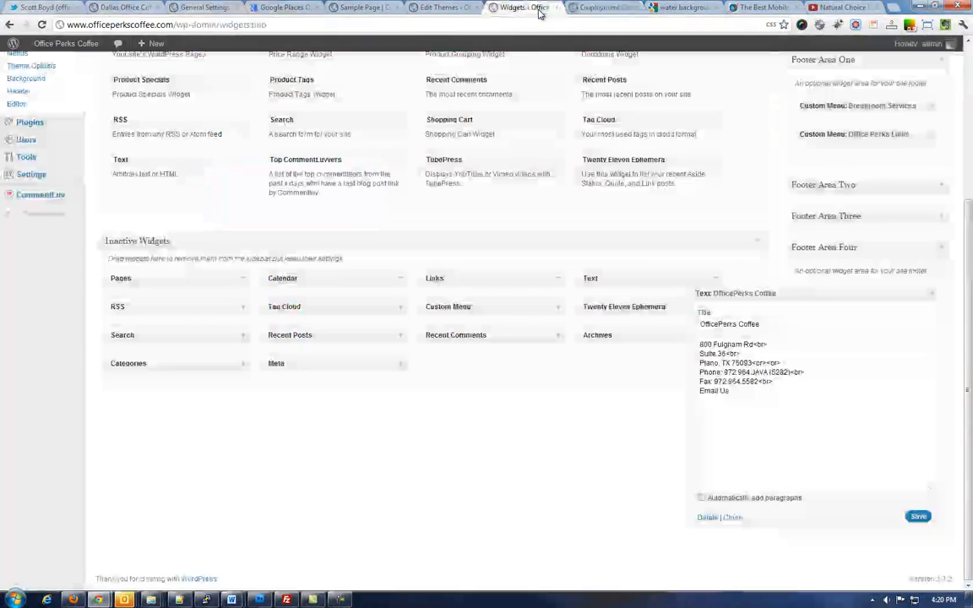
left_click(929, 293)
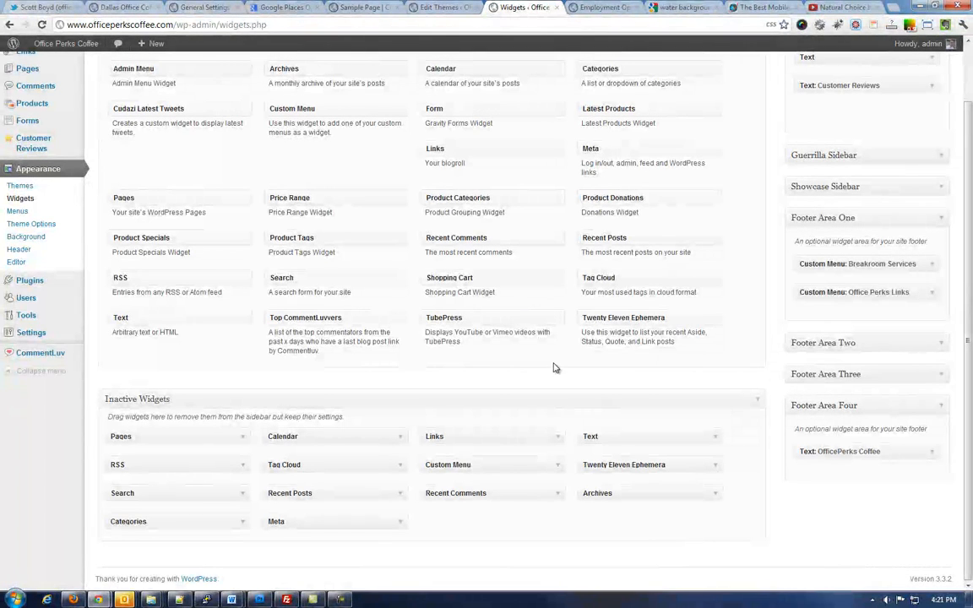
Step: Open the Forms admin page and view the resume form and main navigation on the live Employment Opportunities page
scroll(554, 367, "up", 1)
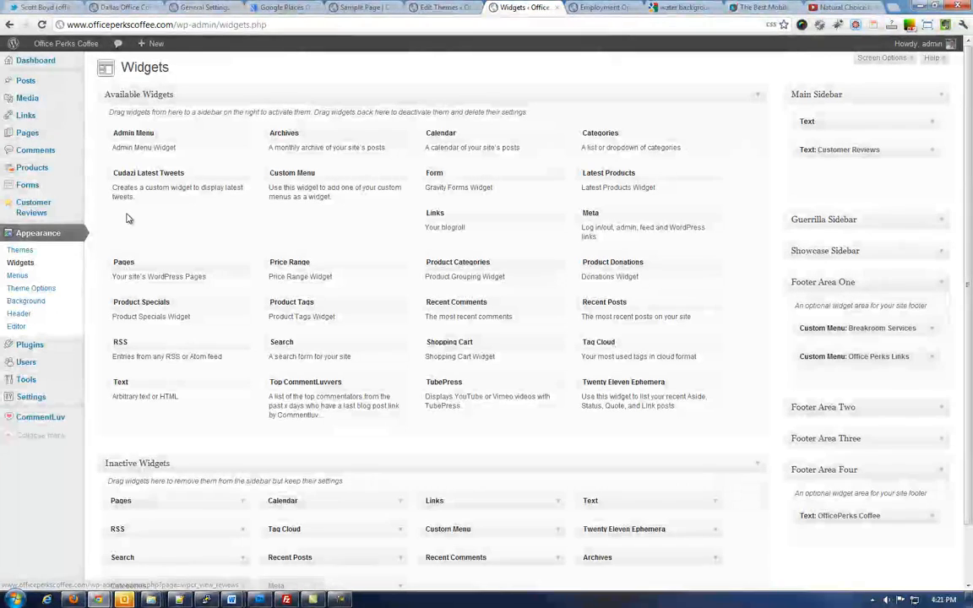
mouse_move(25, 190)
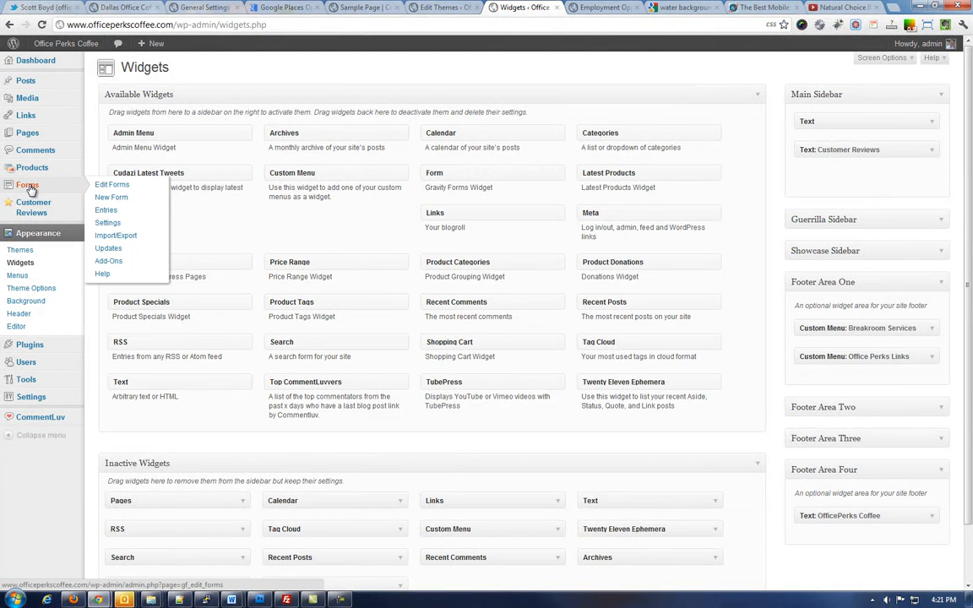
left_click(31, 189)
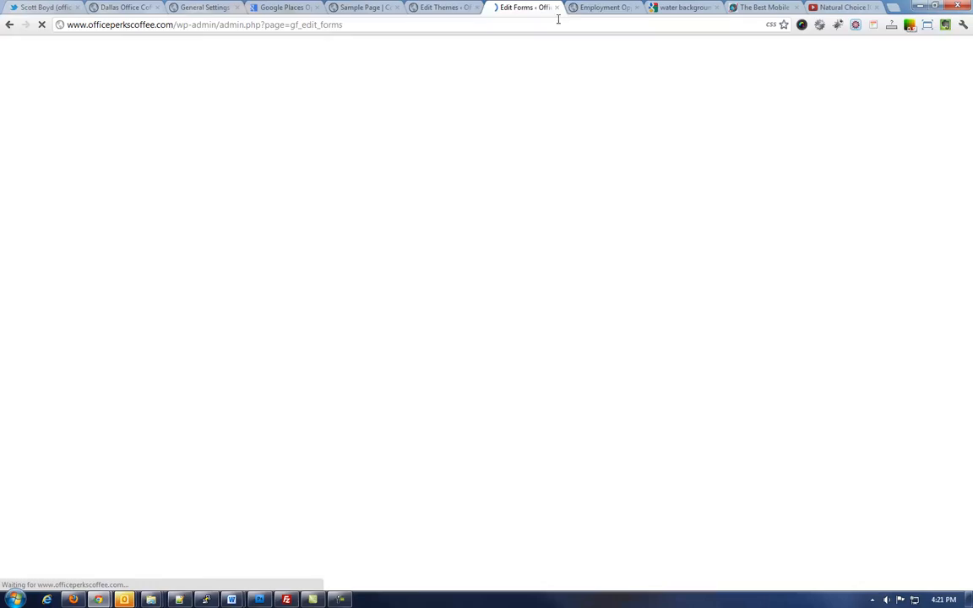
left_click(583, 9)
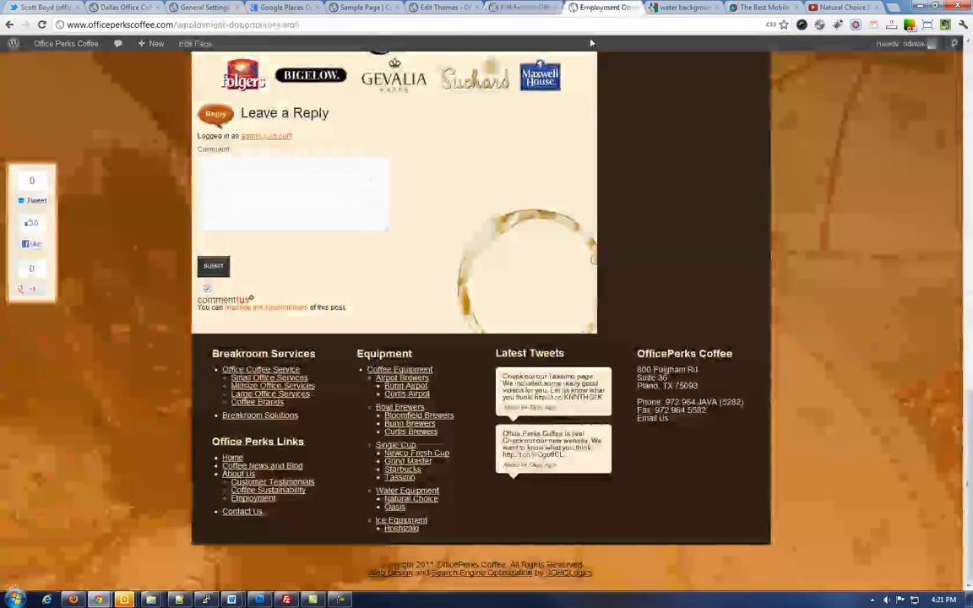
scroll(602, 177, "up", 15)
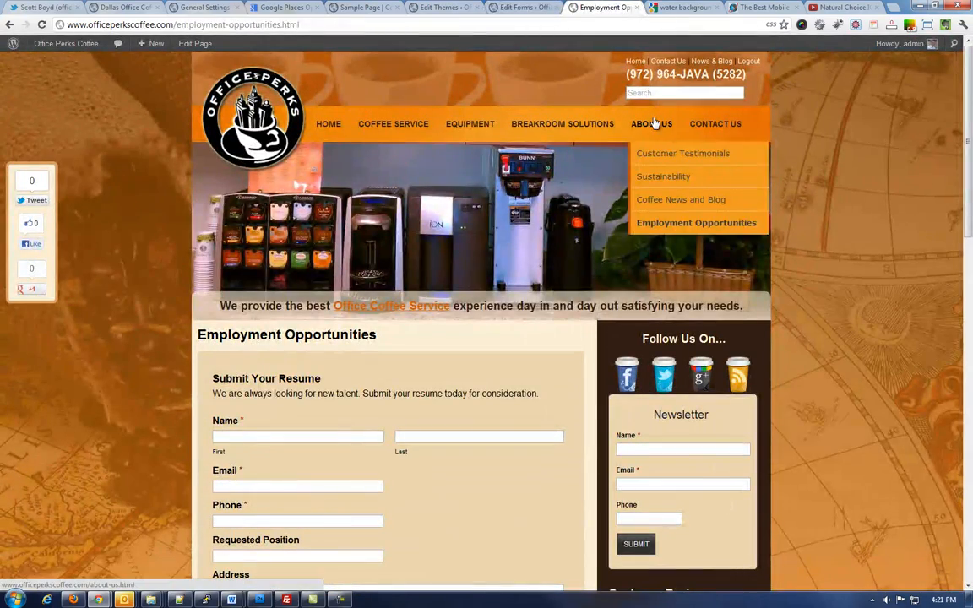
Step: Open the live Request a Quote page and review its form fields through Comments / Questions
mouse_move(706, 134)
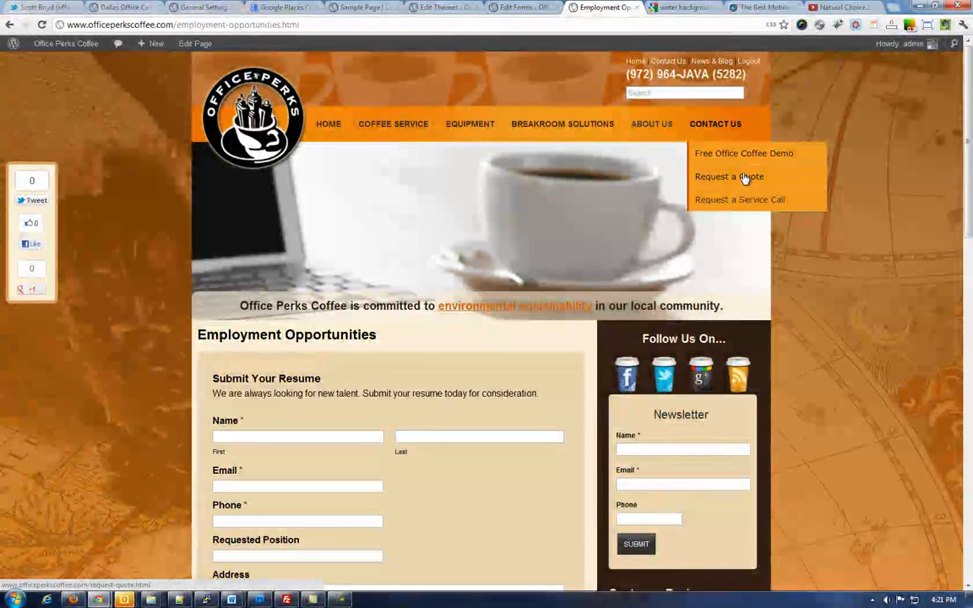
left_click(745, 176)
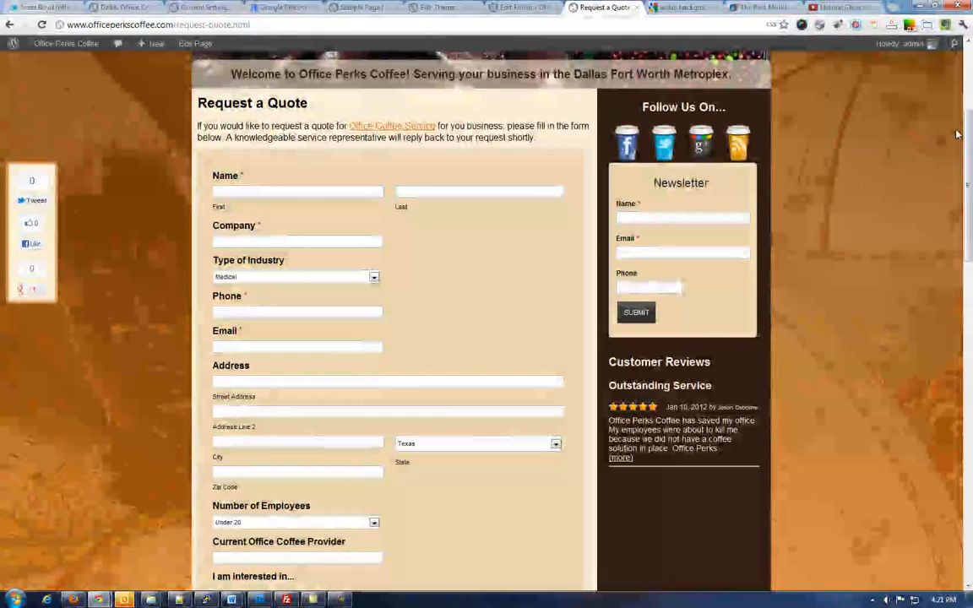
scroll(969, 151, "down", 1)
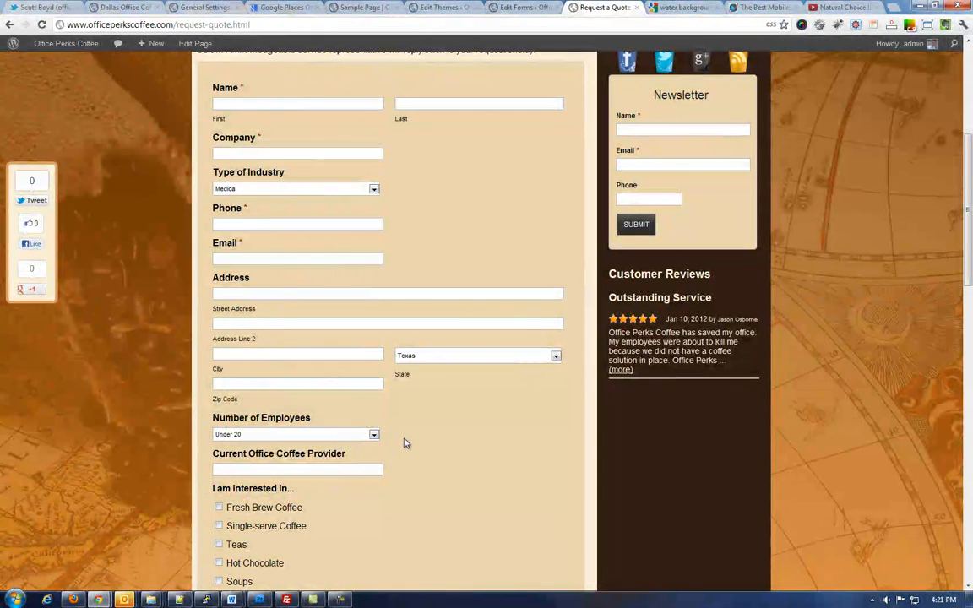
scroll(403, 443, "down", 2)
scroll(423, 438, "down", 2)
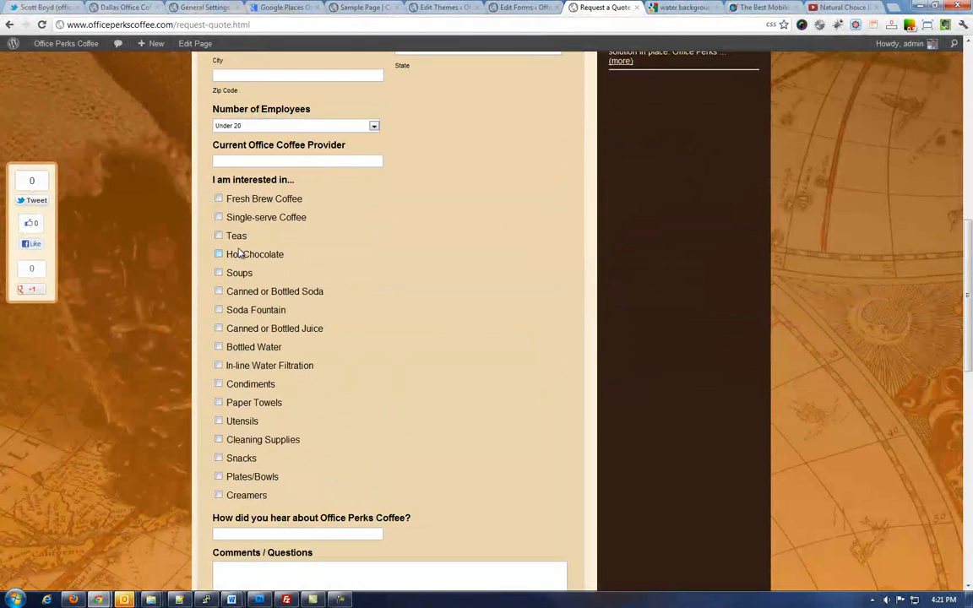
scroll(364, 367, "down", 3)
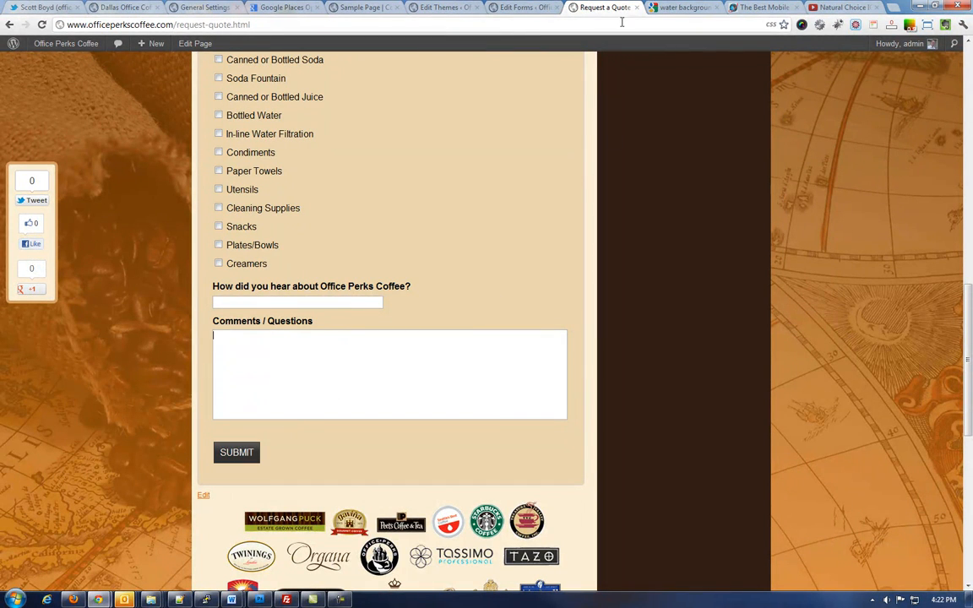
Step: Open the Request a Quote form in the admin form editor and review its fields from Name to Comments / Questions
left_click(521, 8)
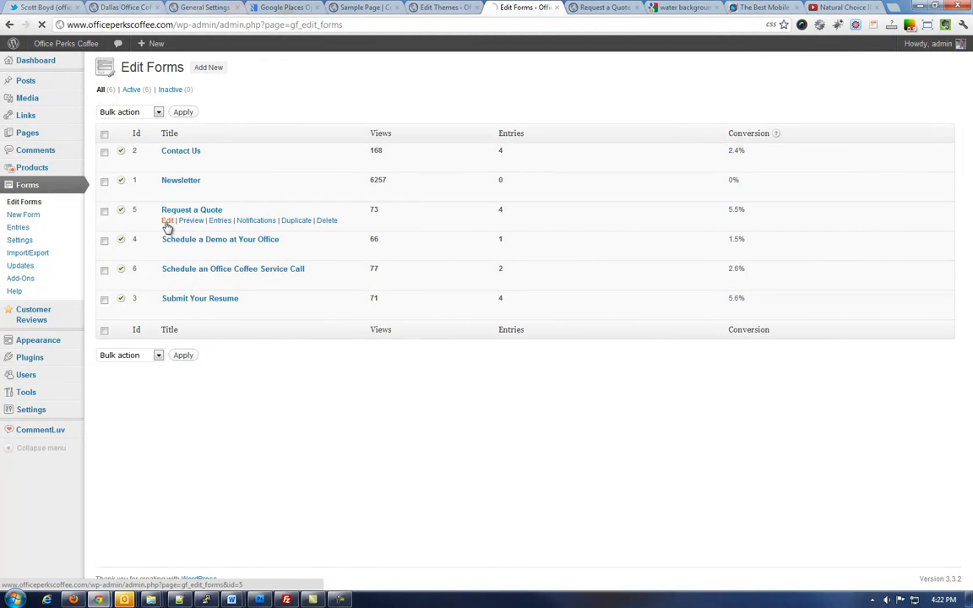
left_click(167, 221)
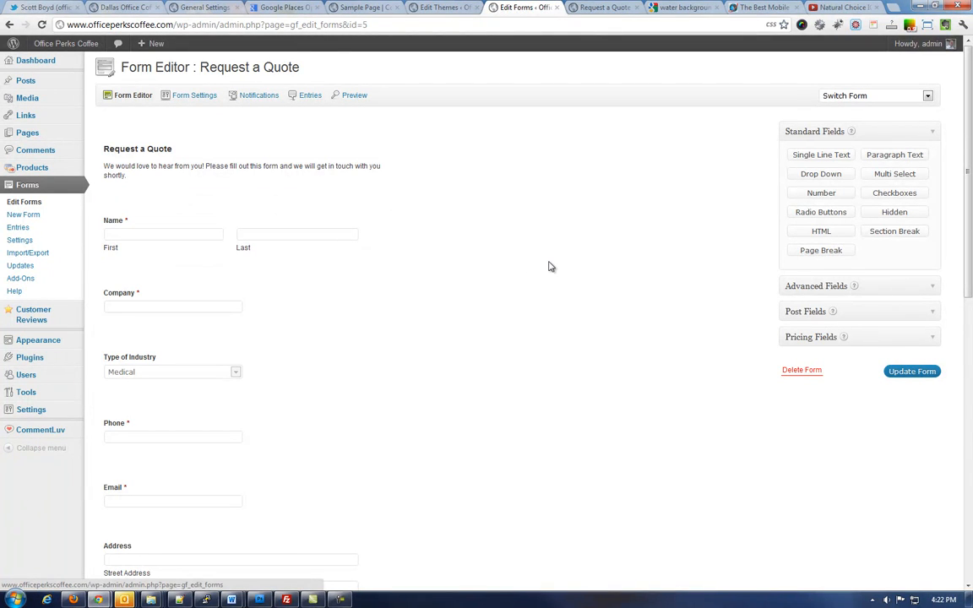
scroll(549, 267, "down", 1)
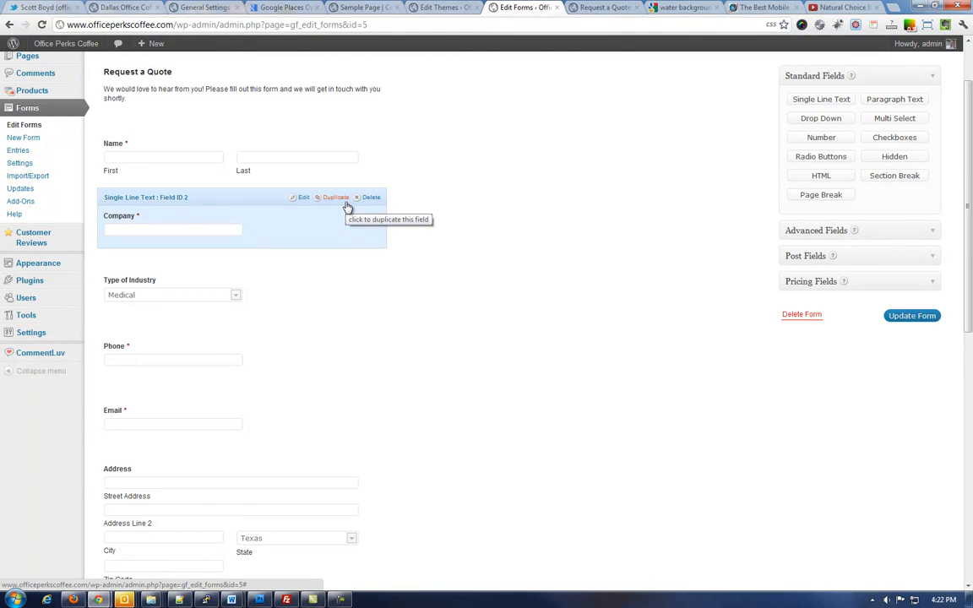
left_click(347, 207)
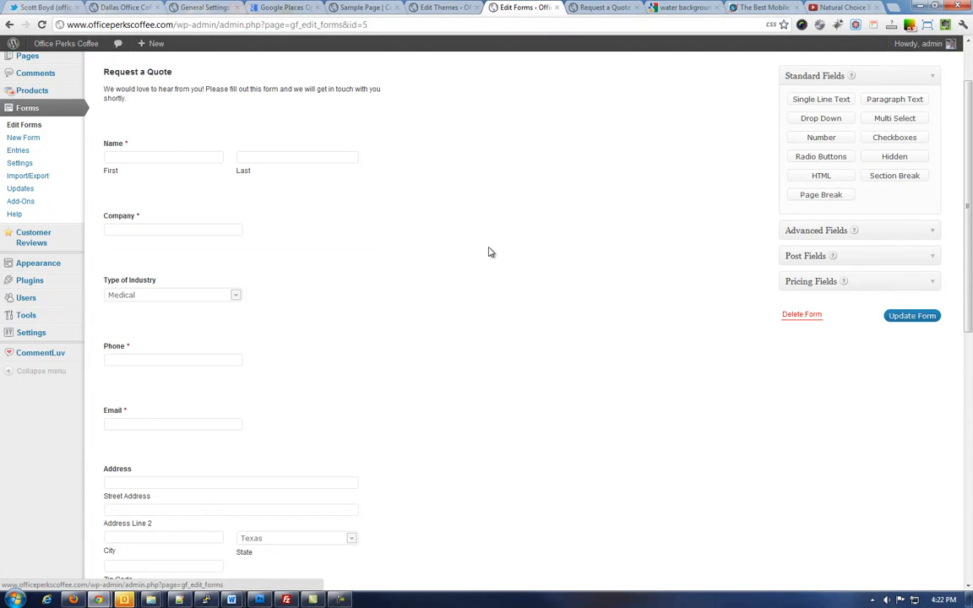
scroll(488, 251, "down", 5)
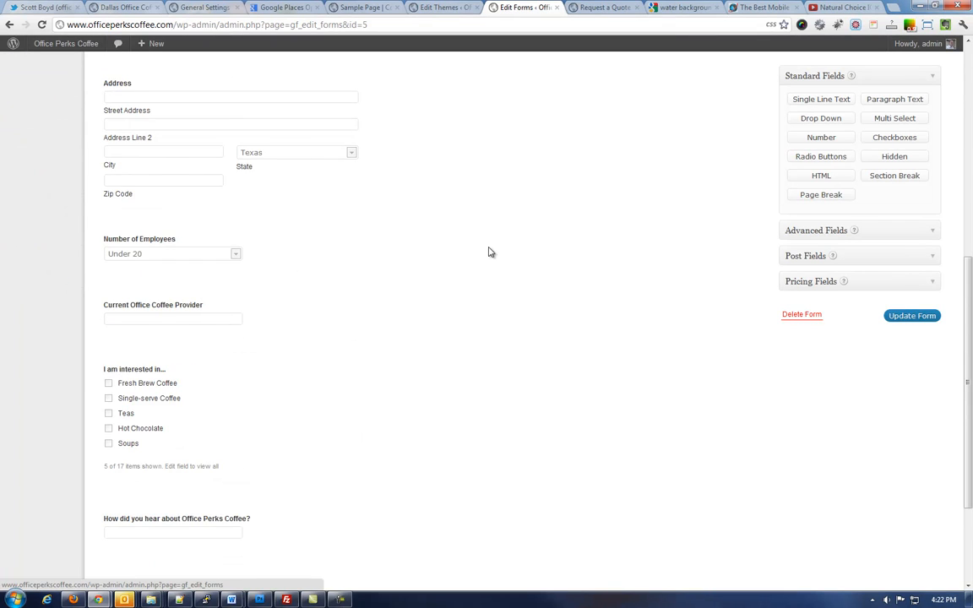
scroll(488, 251, "down", 1)
scroll(488, 252, "down", 1)
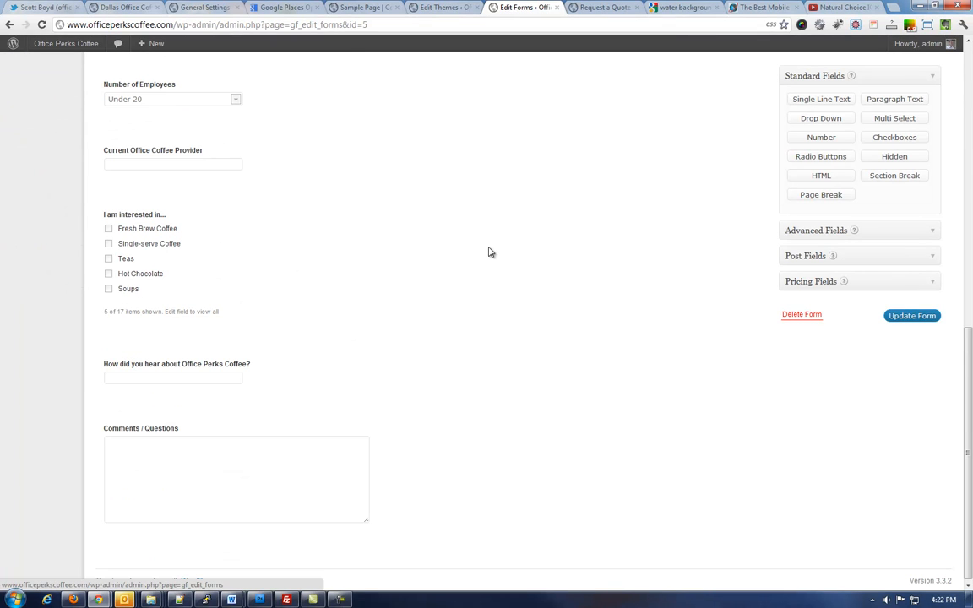
Step: Add a single line text field to the form and place it directly below the "I am interested in..." checkboxes
scroll(488, 252, "down", 1)
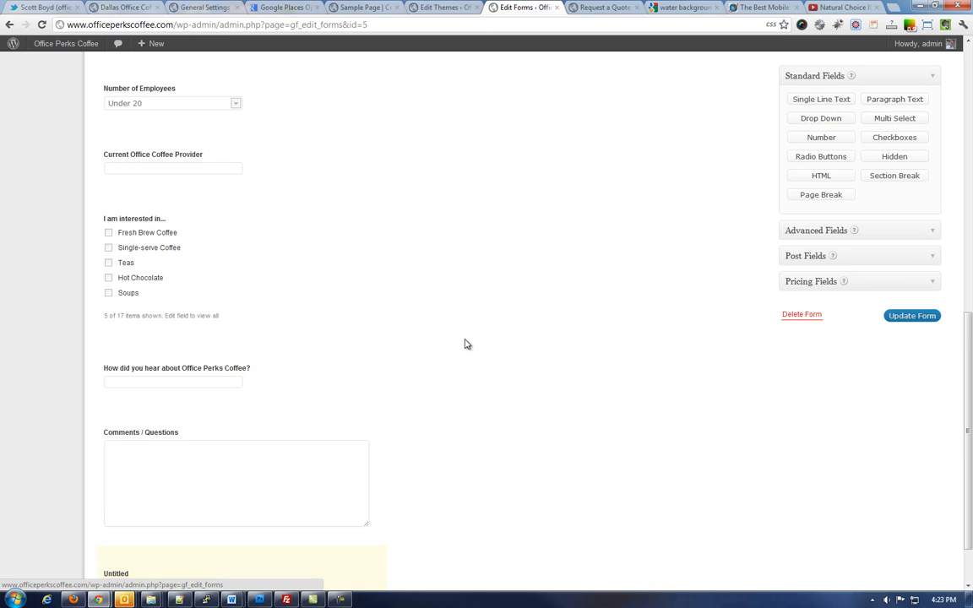
scroll(465, 343, "down", 1)
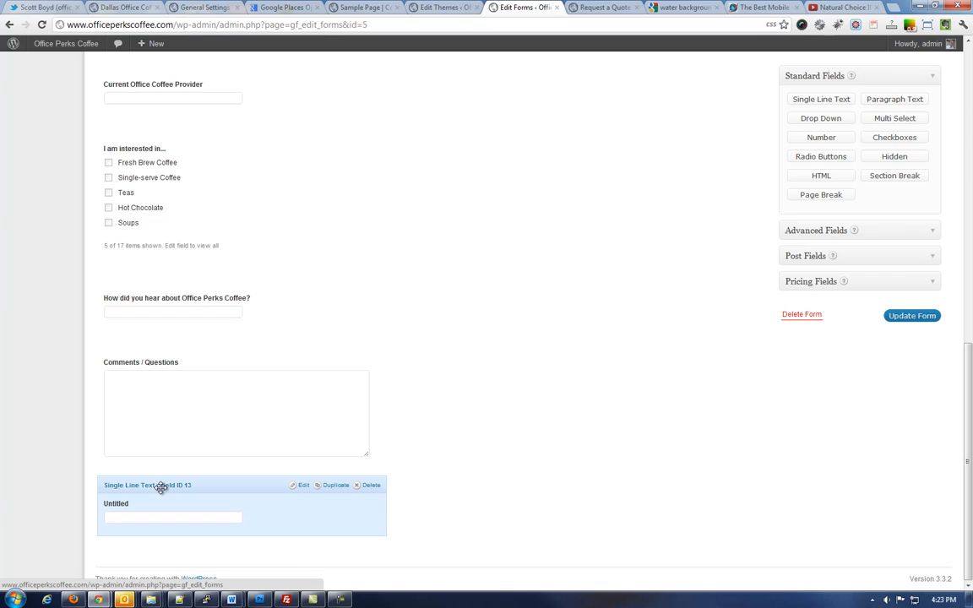
left_click_drag(161, 487, 176, 333)
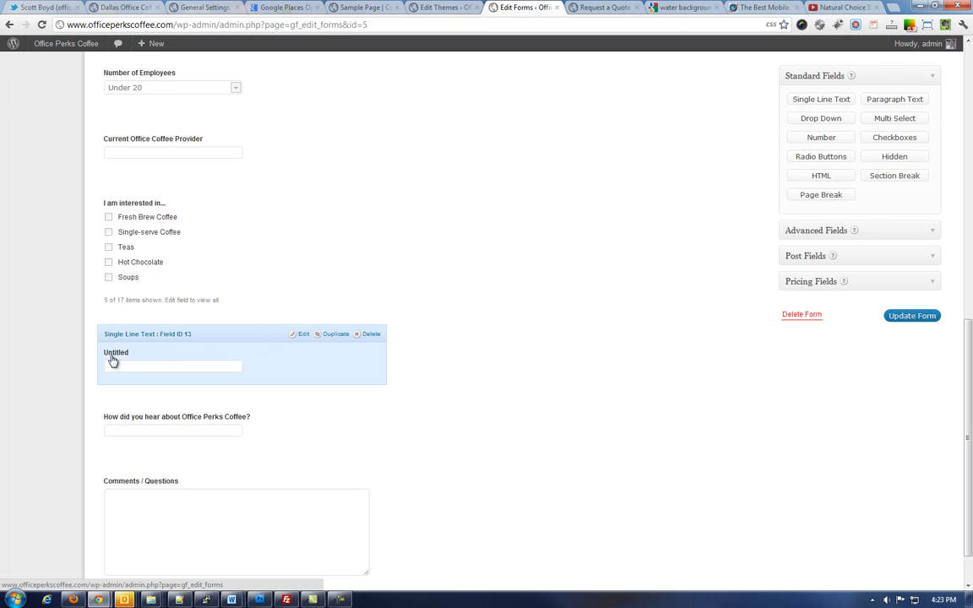
Step: Label the untitled text field "How long have you had office coffee service?" and close its settings
left_click(294, 338)
scroll(309, 387, "down", 2)
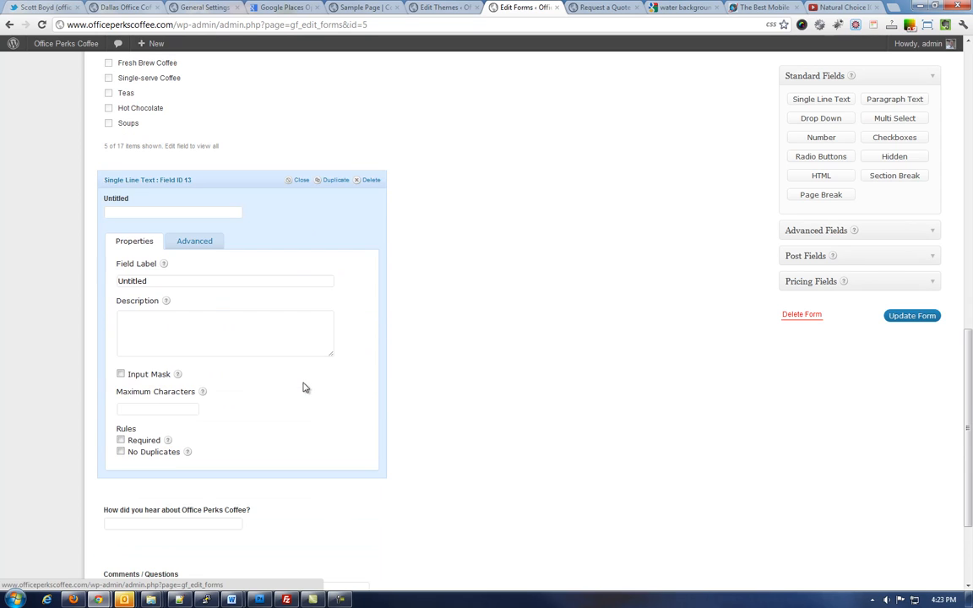
left_click_drag(152, 281, 88, 288)
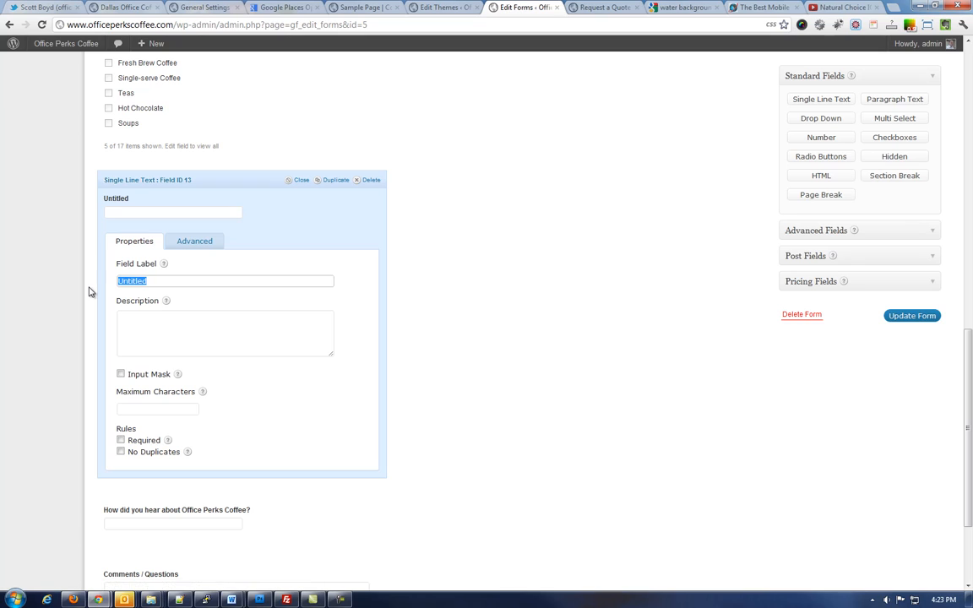
type("How long have you ha")
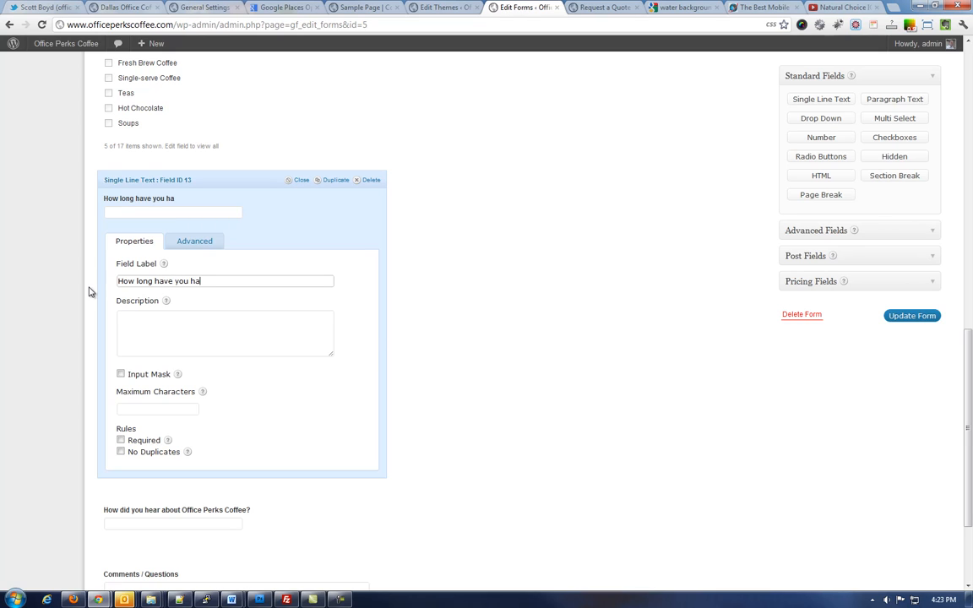
type("d office coffee service?")
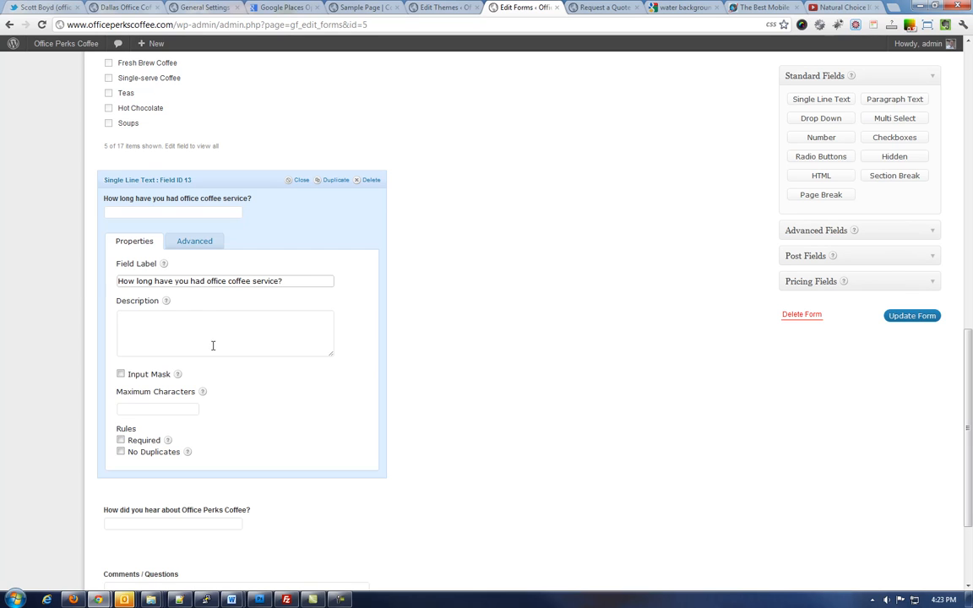
left_click(300, 180)
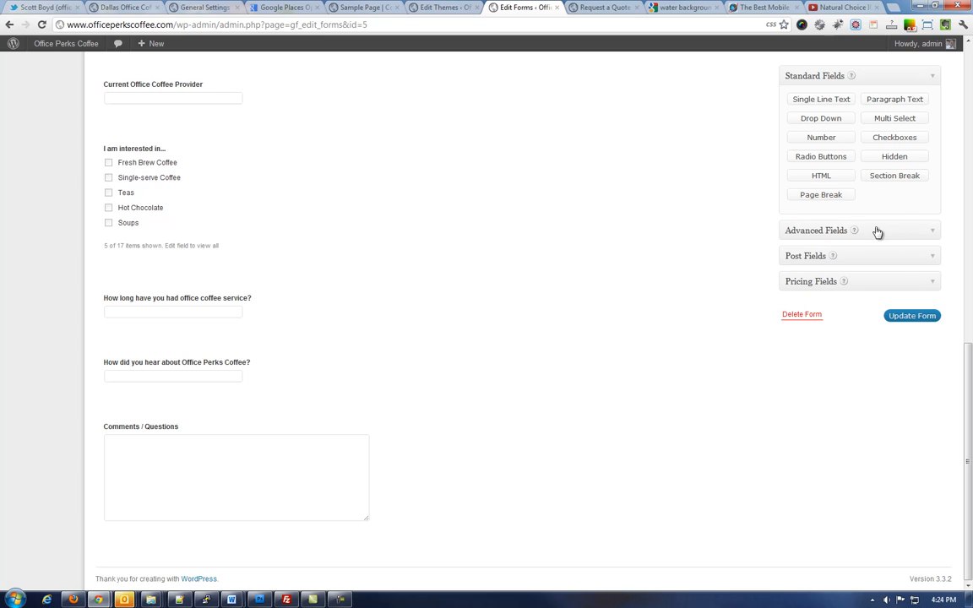
Step: Examine the field types available under Advanced Fields and Pricing Fields
left_click(932, 234)
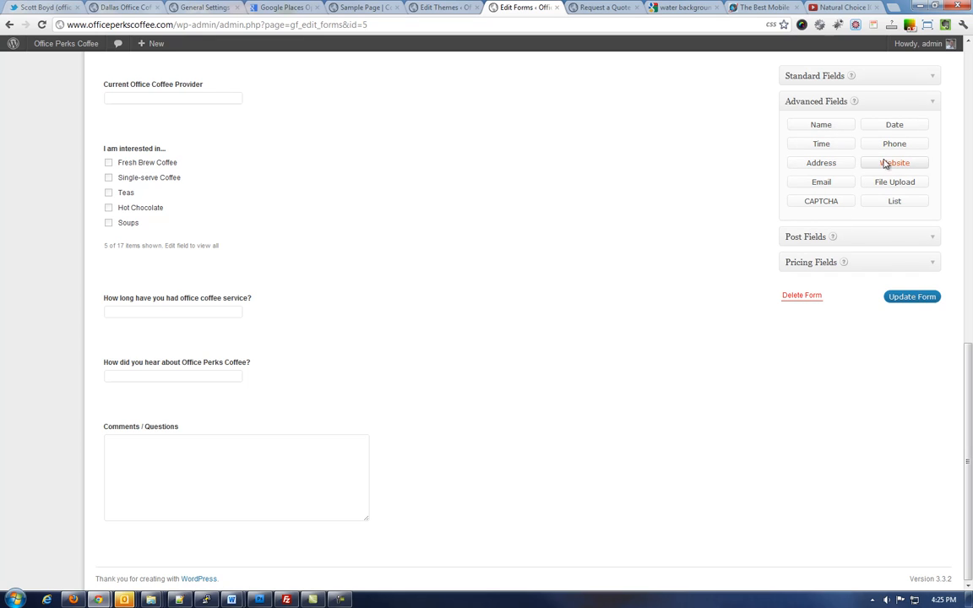
mouse_move(209, 175)
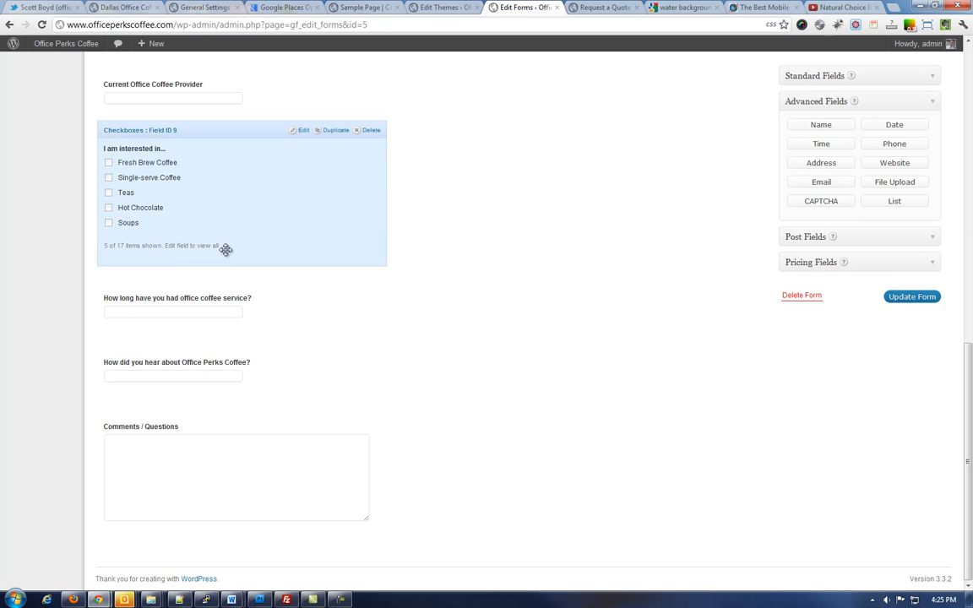
left_click(934, 105)
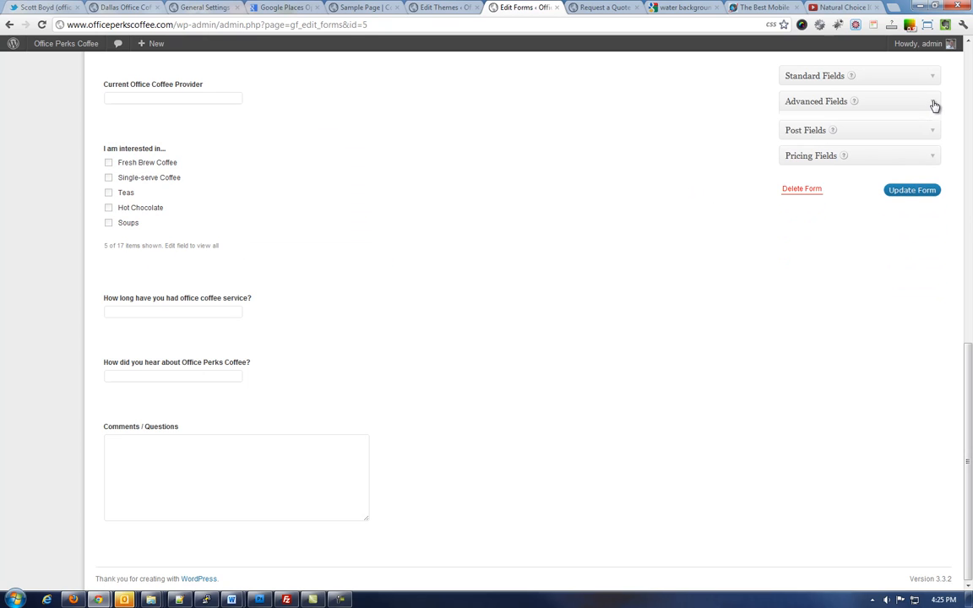
left_click(932, 154)
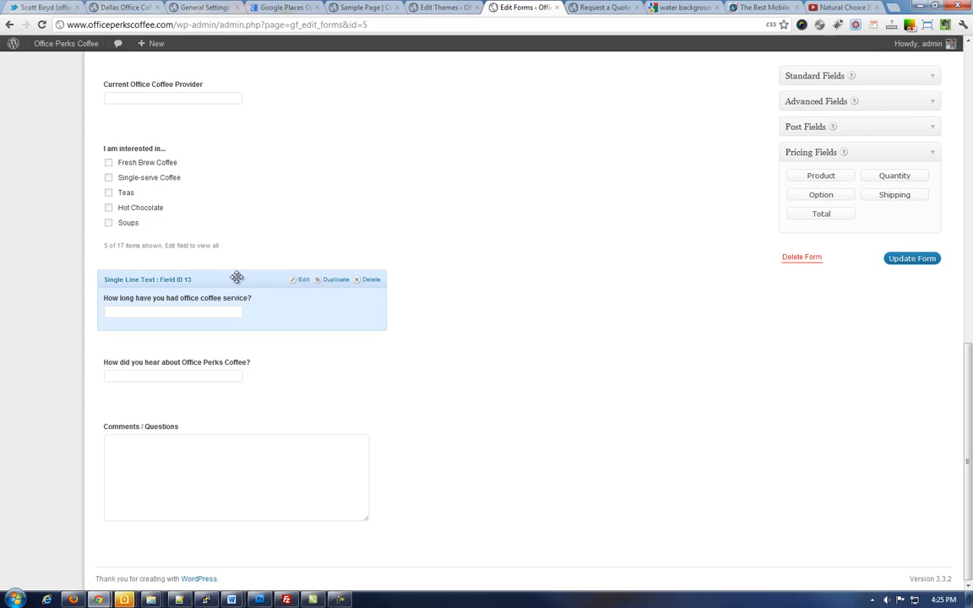
Step: Try to delete the "How long have you had office coffee service?" field and update the form
left_click(369, 282)
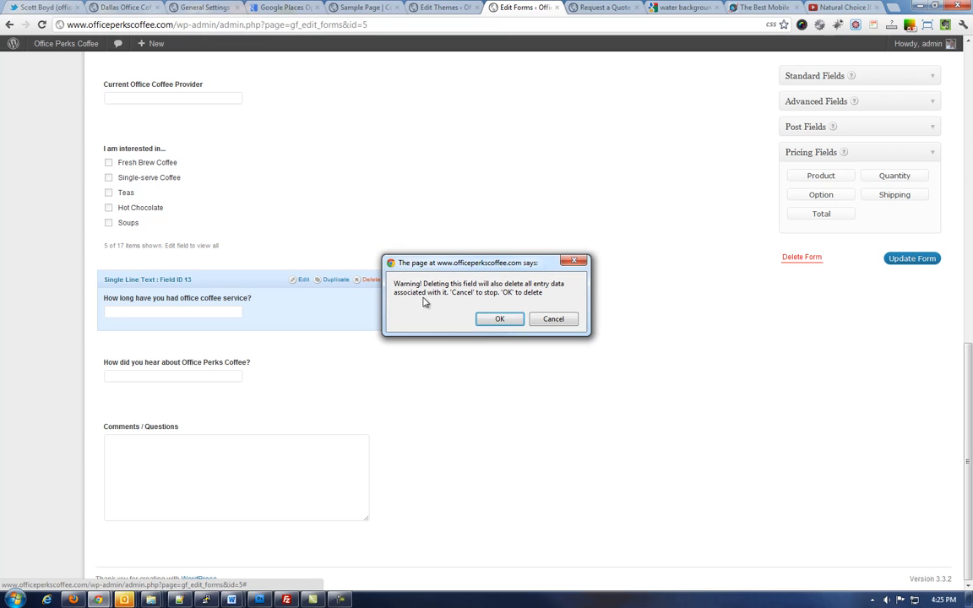
left_click(498, 319)
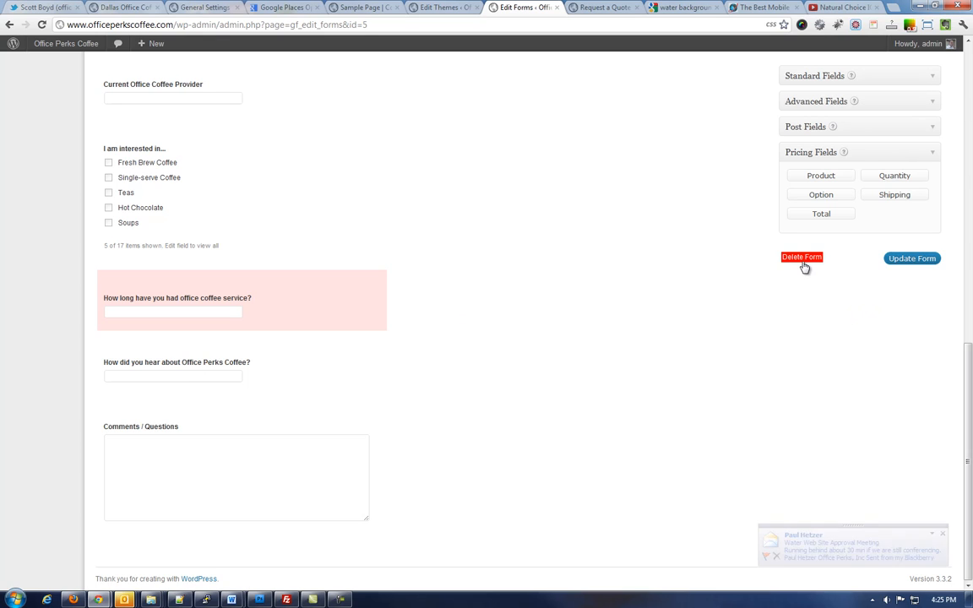
left_click(913, 263)
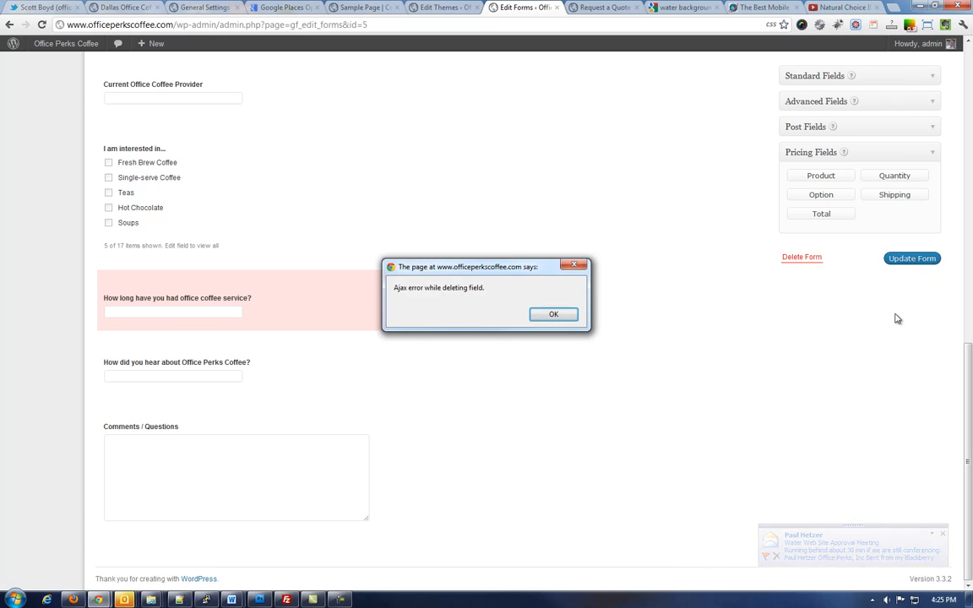
left_click(553, 315)
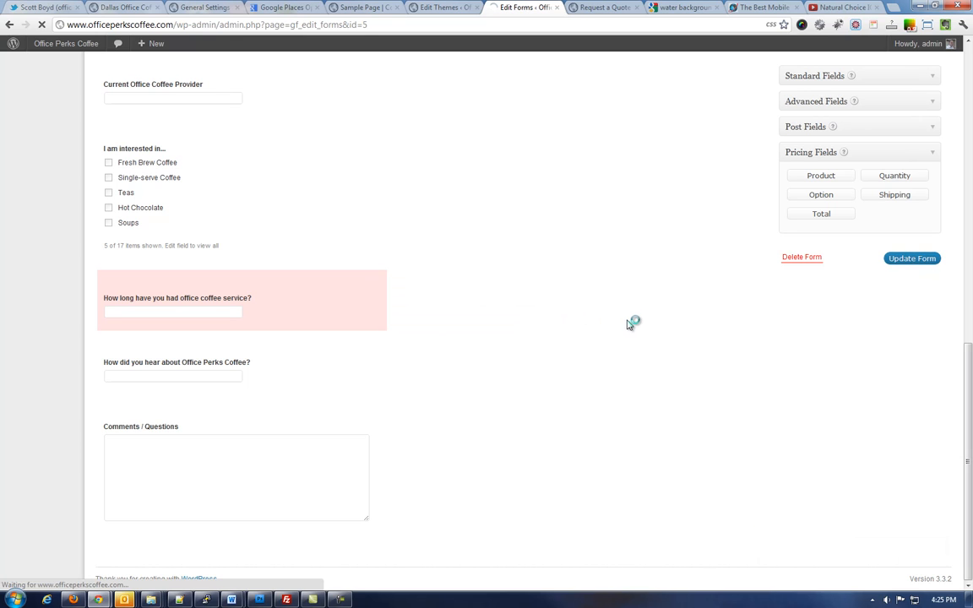
Step: Reopen the Request a Quote form from the forms list and inspect the title and description in its form settings
scroll(629, 325, "up", 2)
scroll(629, 324, "up", 6)
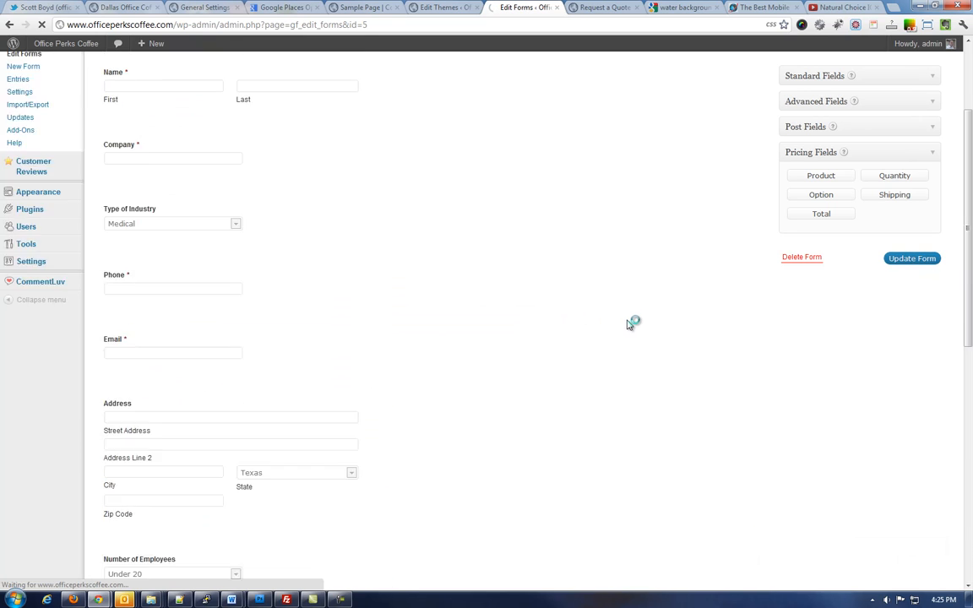
left_click(24, 130)
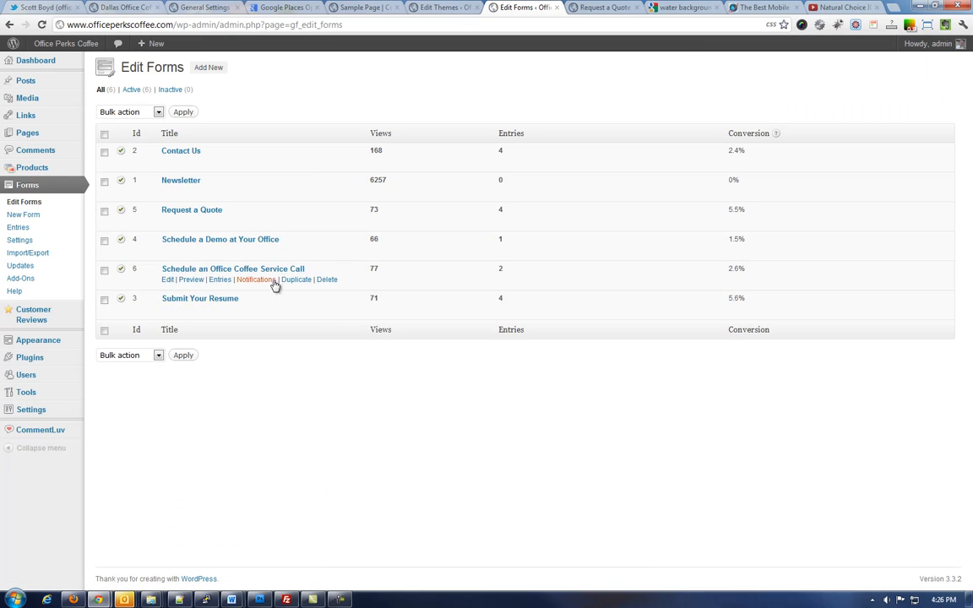
left_click(166, 222)
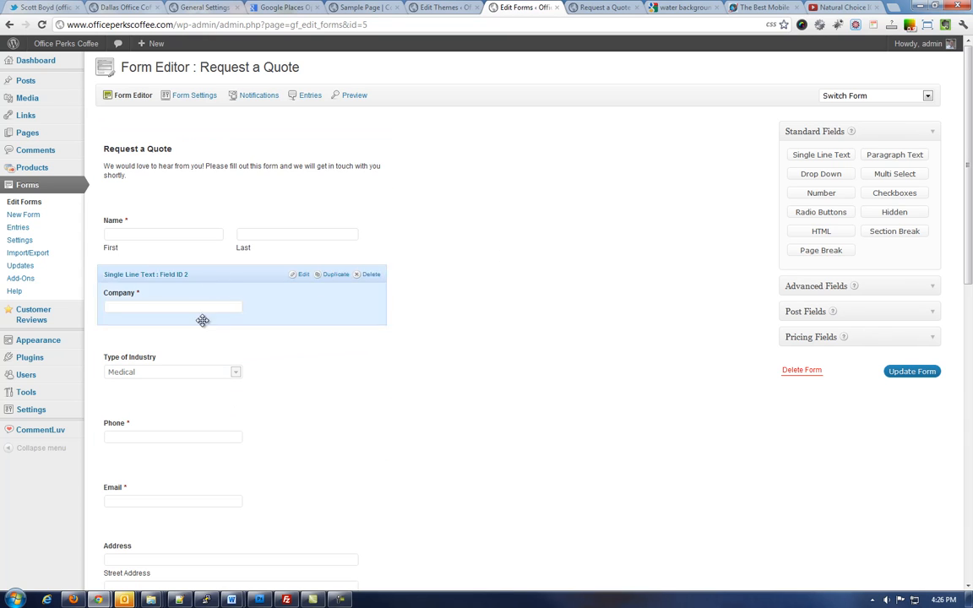
left_click(192, 96)
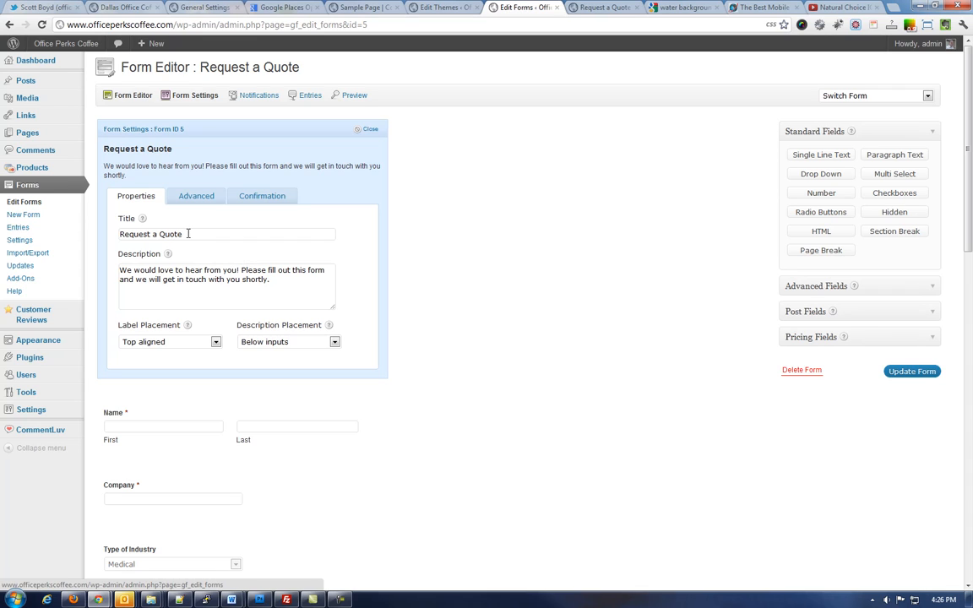
left_click_drag(188, 234, 119, 234)
left_click_drag(270, 279, 119, 269)
left_click(201, 274)
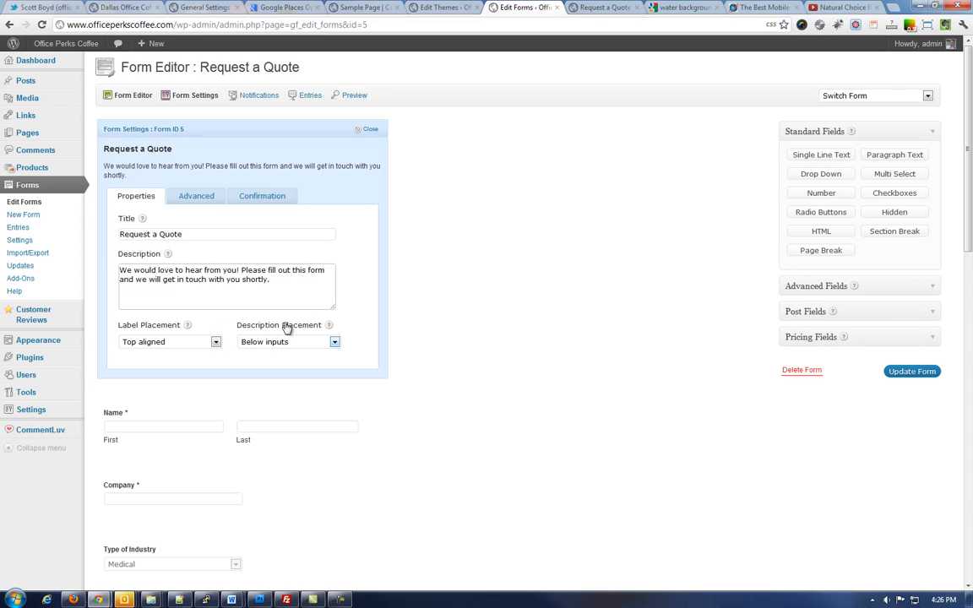
Step: Inspect the submit button text in the form's advanced settings and the confirmation message settings
left_click(198, 201)
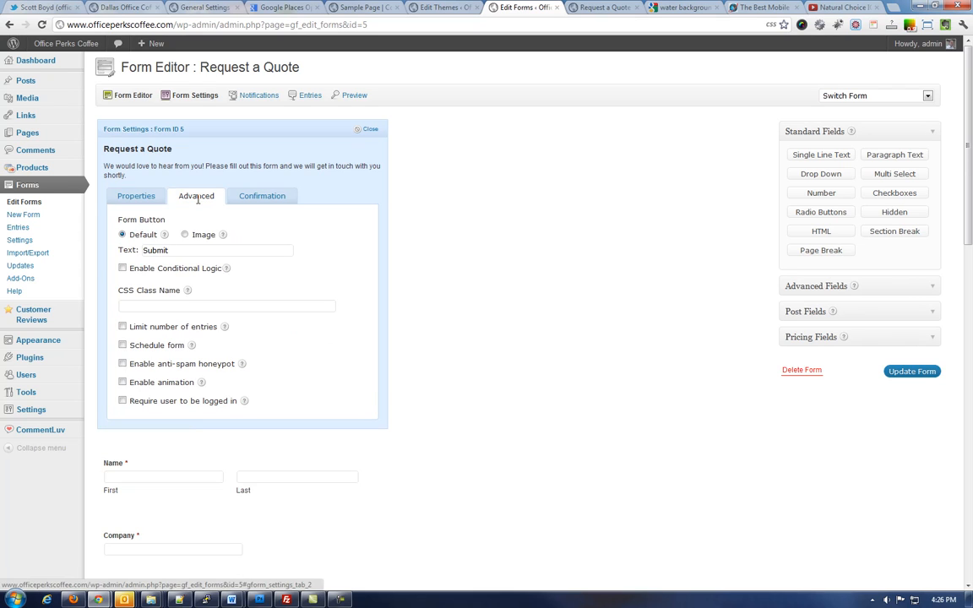
left_click_drag(171, 250, 135, 252)
left_click(172, 251)
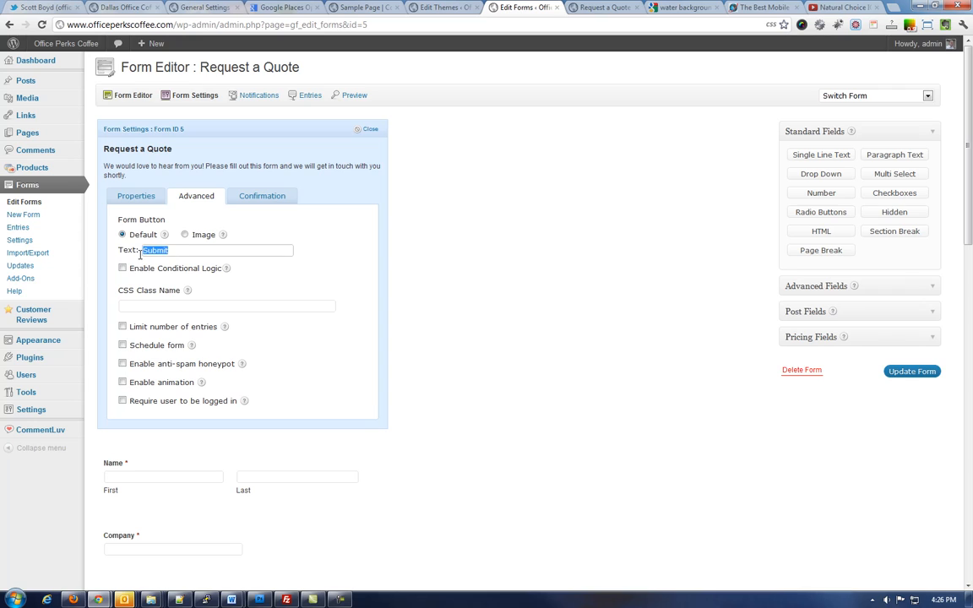
left_click(165, 253)
left_click(266, 199)
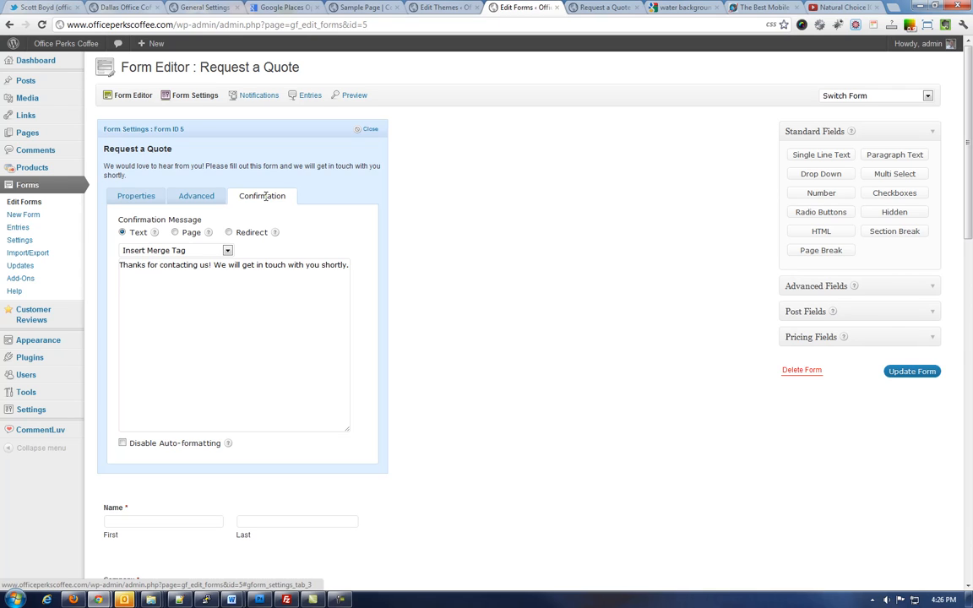
Step: Close the form settings and inspect the administrator recipient address in the Request a Quote form's notifications
left_click(369, 131)
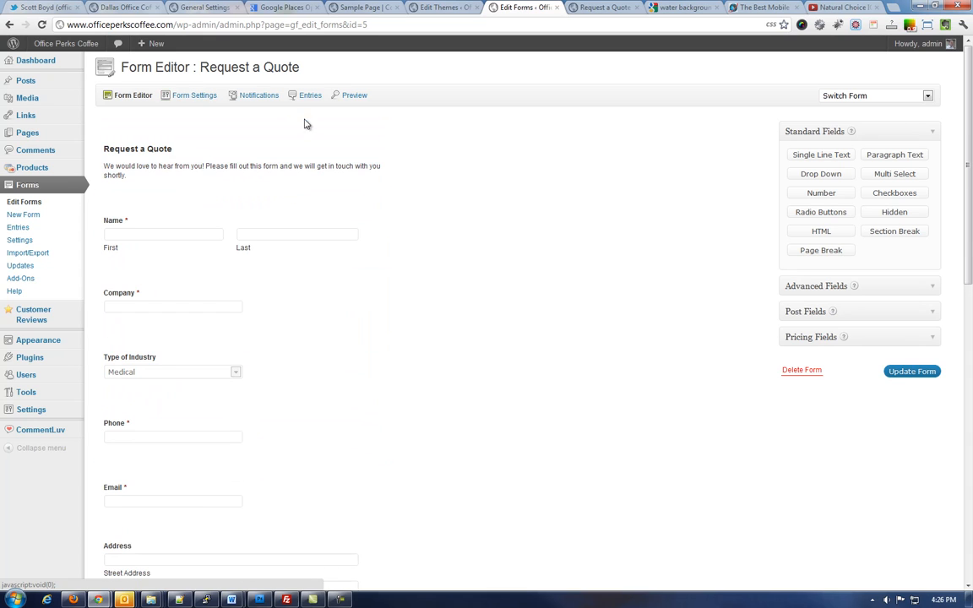
left_click(264, 98)
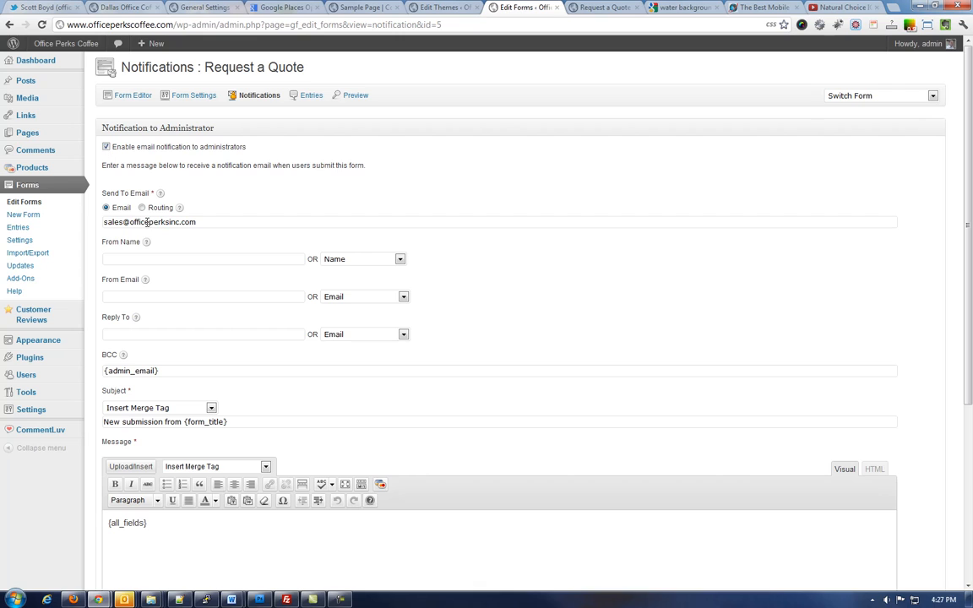
left_click_drag(201, 221, 90, 219)
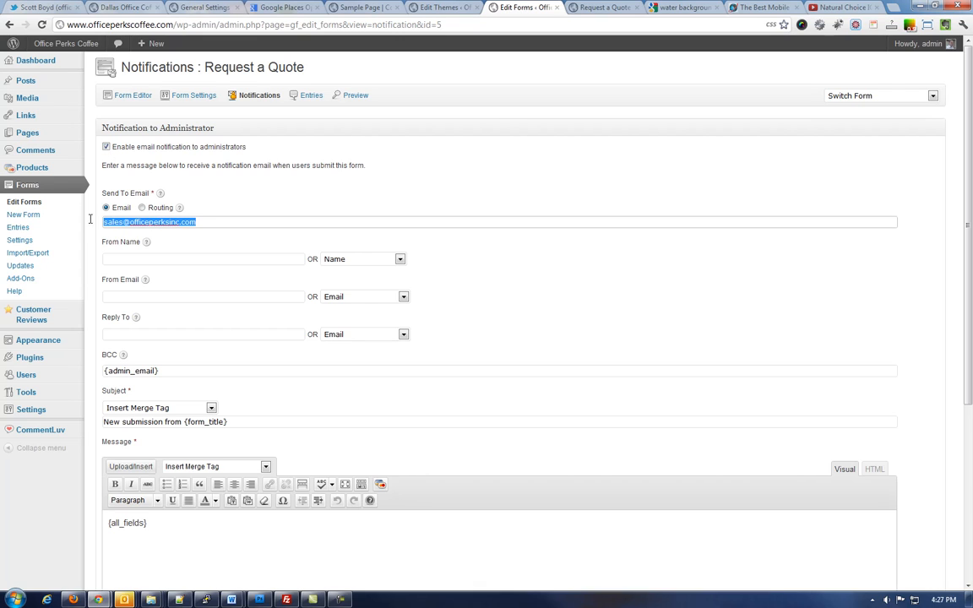
left_click(203, 227)
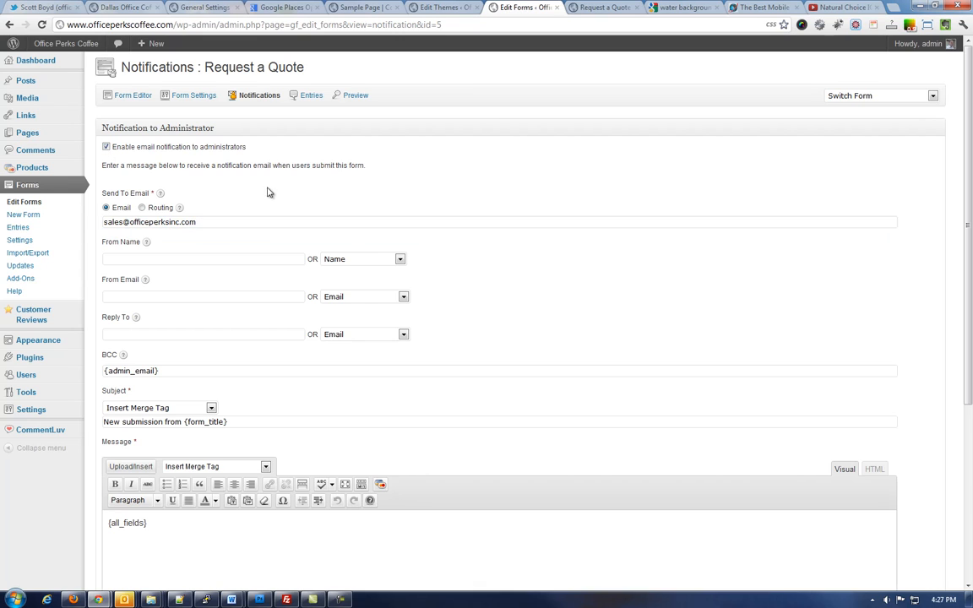
Step: Examine the administrator notification's BCC, subject line and message body, including the {form_title} and {all_fields} merge tags
scroll(266, 191, "down", 1)
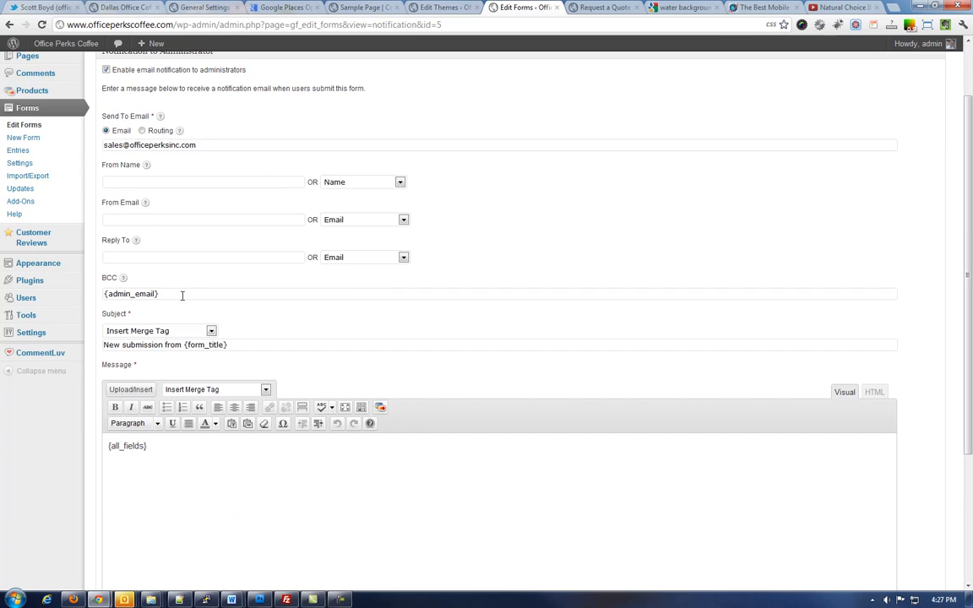
scroll(194, 293, "down", 1)
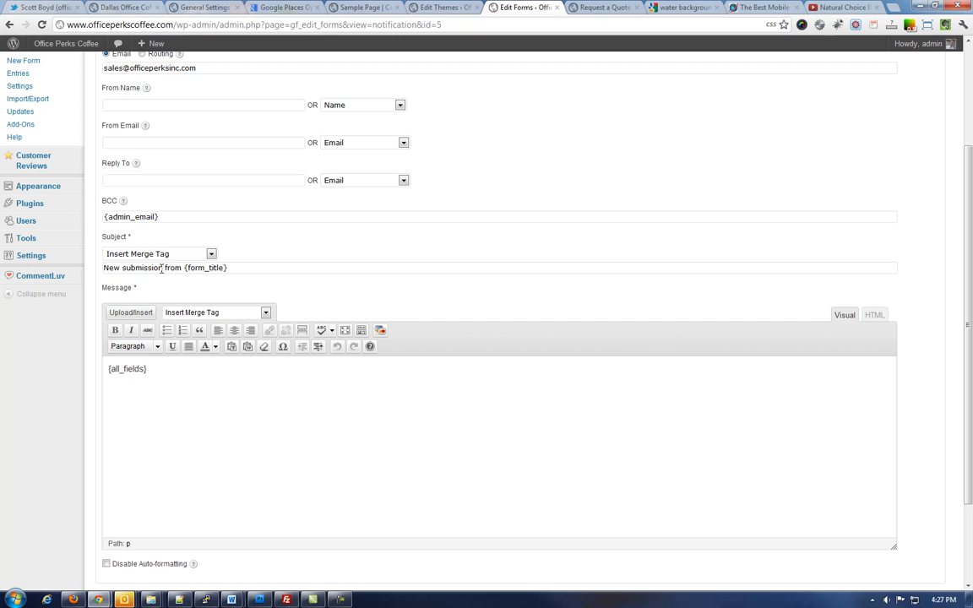
left_click_drag(234, 266, 180, 270)
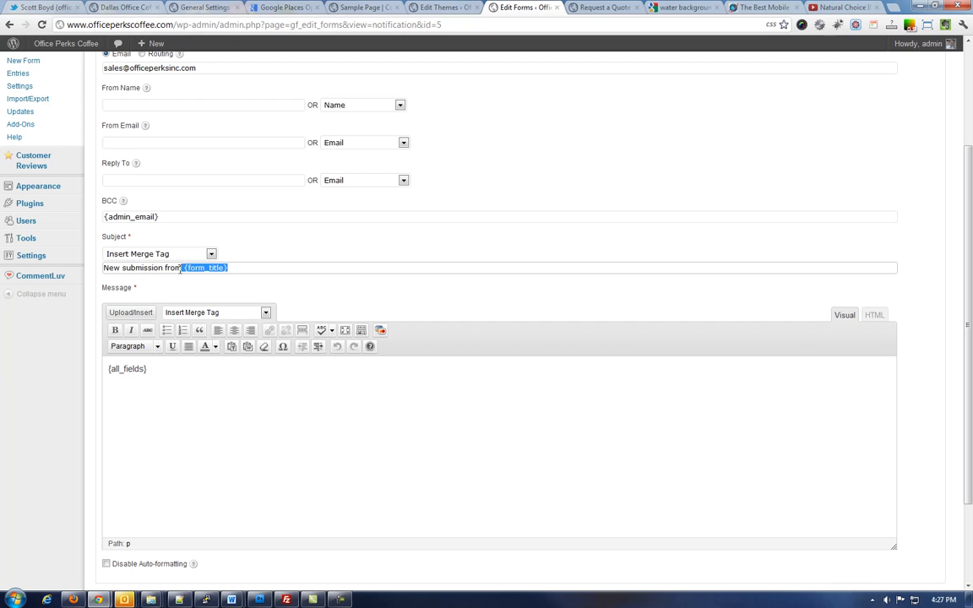
left_click(191, 267)
left_click(197, 383)
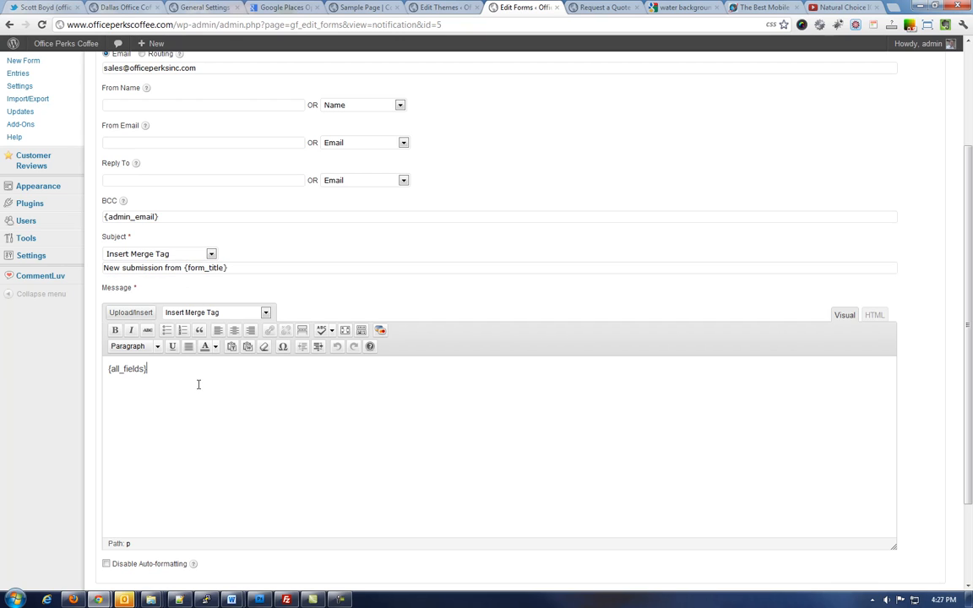
left_click_drag(148, 368, 108, 369)
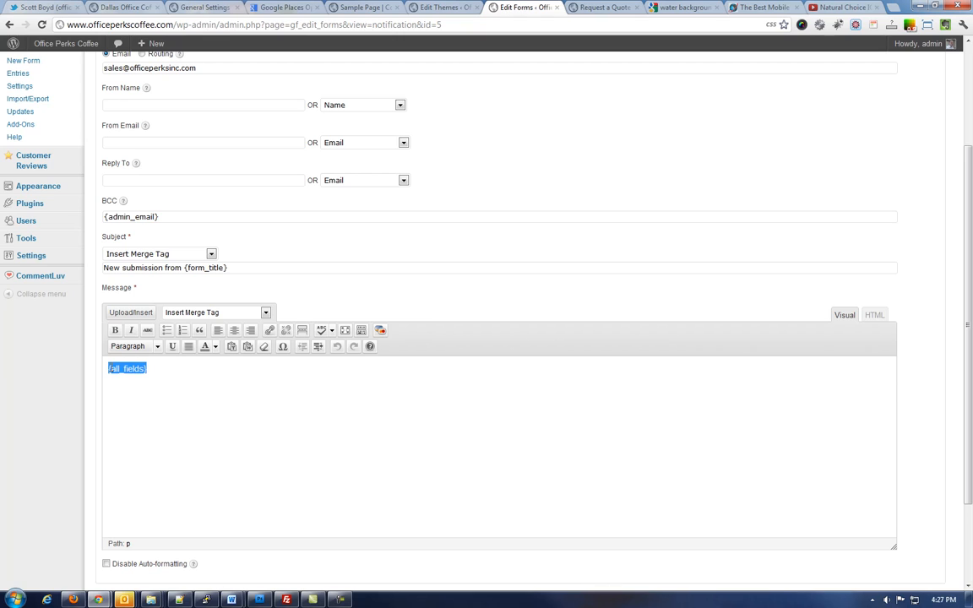
left_click(165, 369)
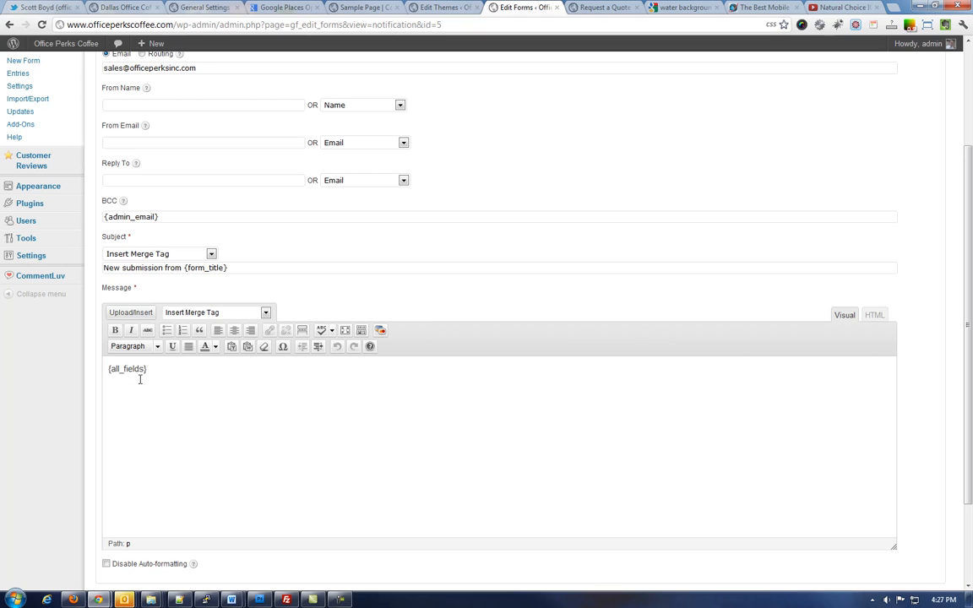
Step: Look through the merge tags that can be inserted into the notification message, without choosing one
left_click(264, 313)
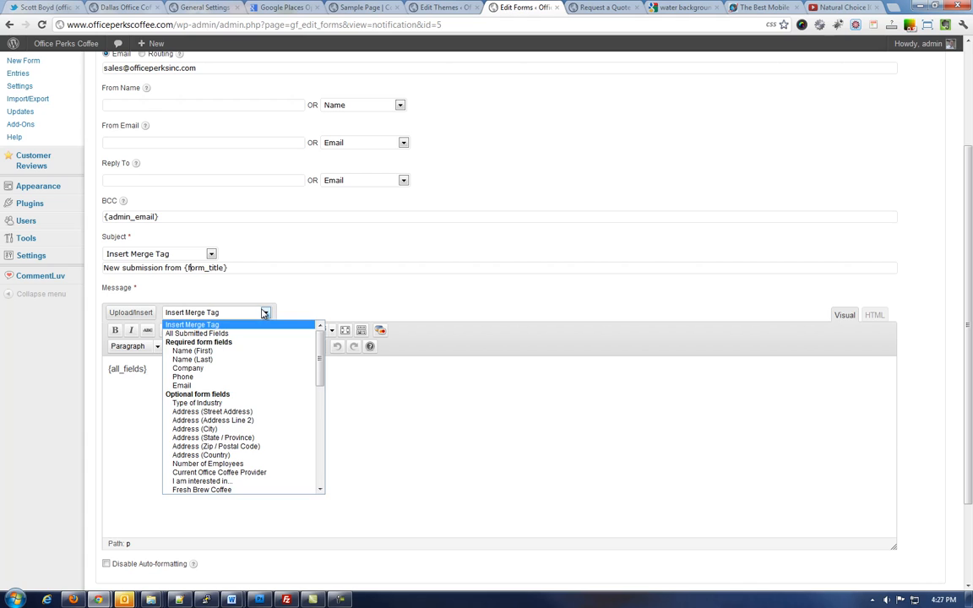
scroll(319, 363, "down", 1)
left_click_drag(320, 369, 329, 346)
left_click(329, 346)
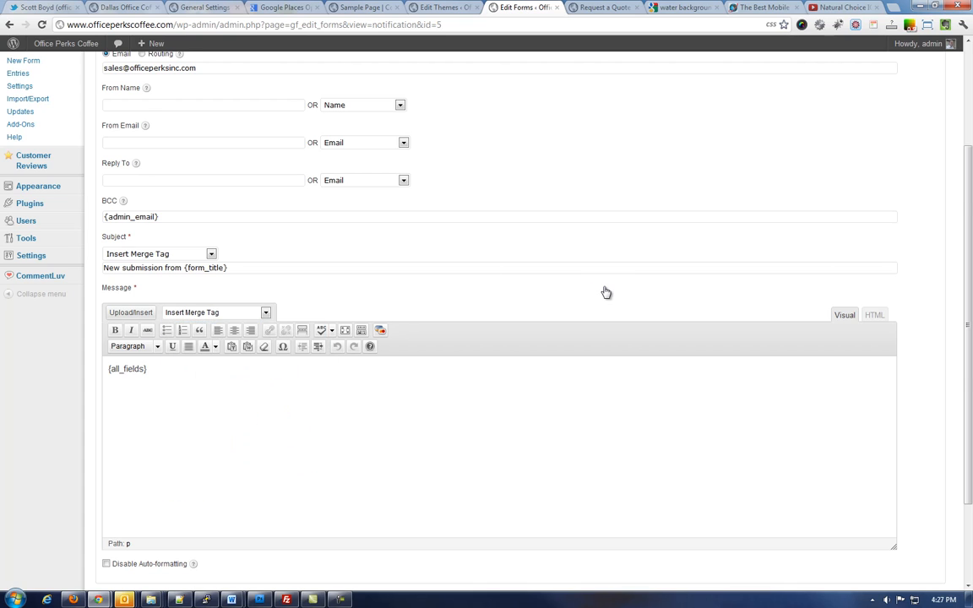
Step: Save the notification settings of the Request a Quote form
scroll(603, 292, "down", 2)
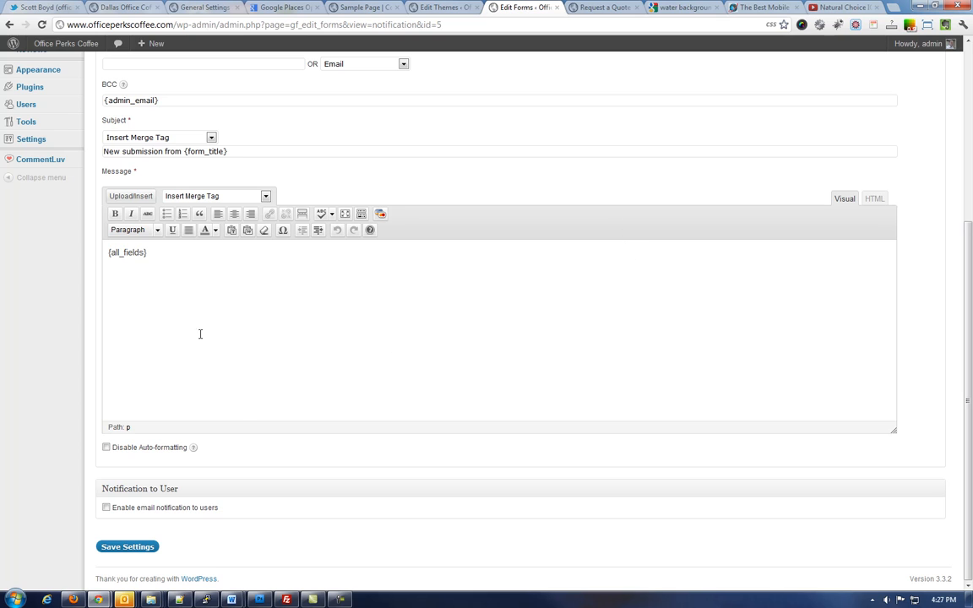
left_click(125, 547)
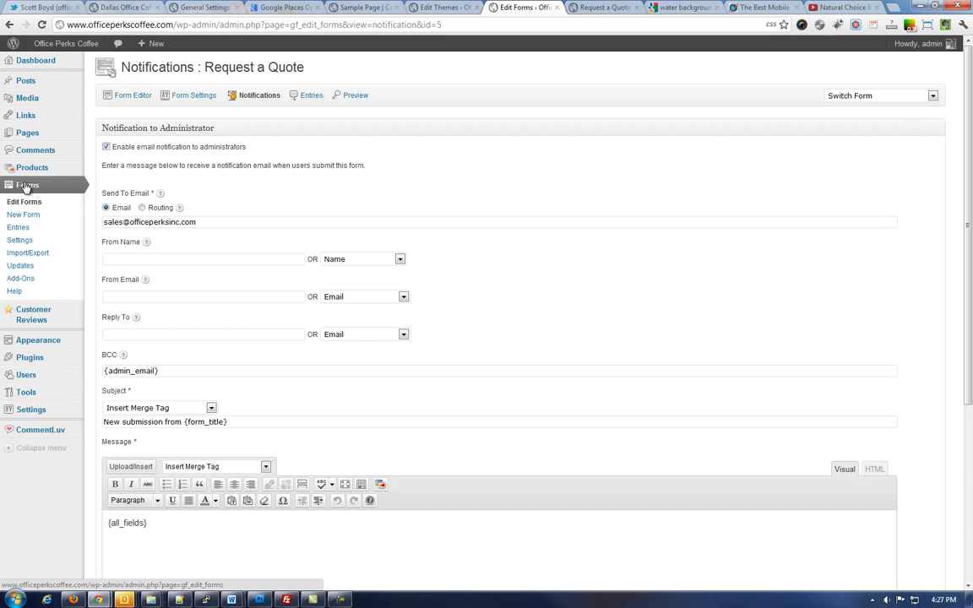
mouse_move(20, 168)
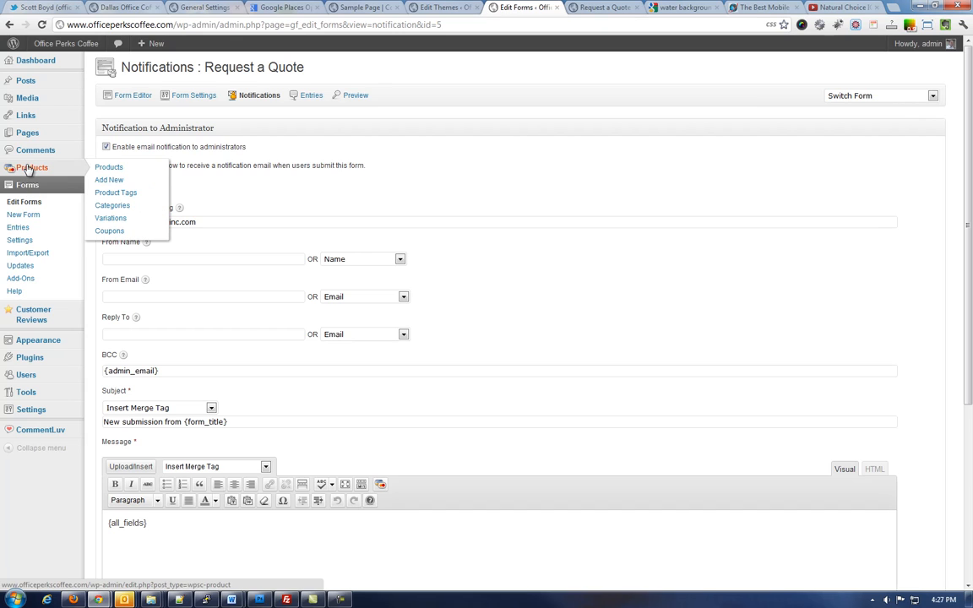